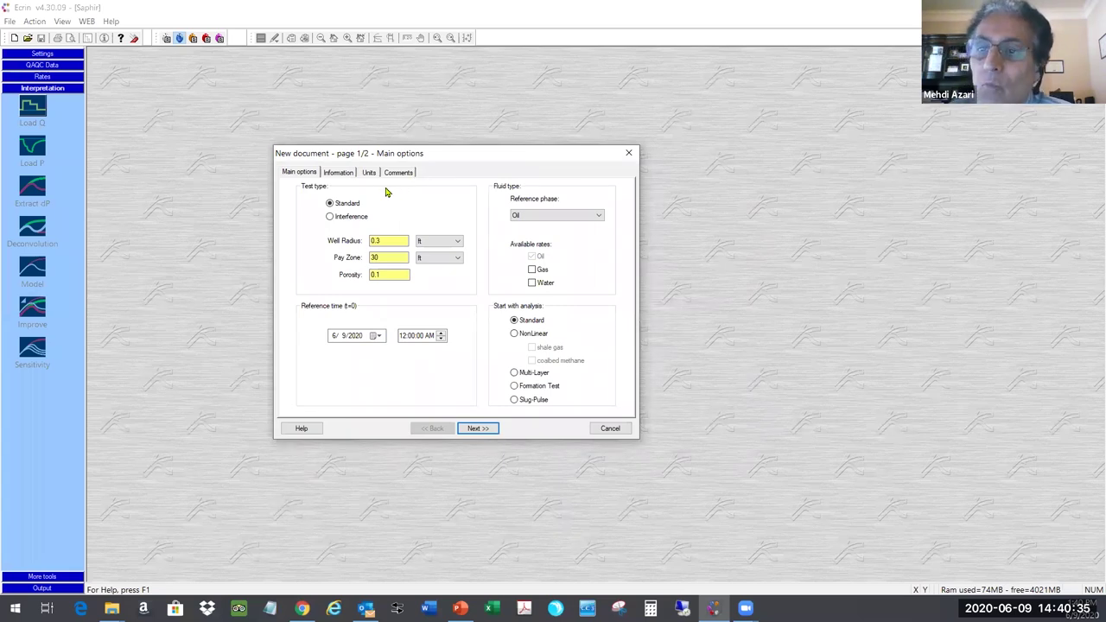
# Set the well radius to 0.35 ft, the pay zone to 50 ft and the porosity to 0.15
pyautogui.click(383, 242)
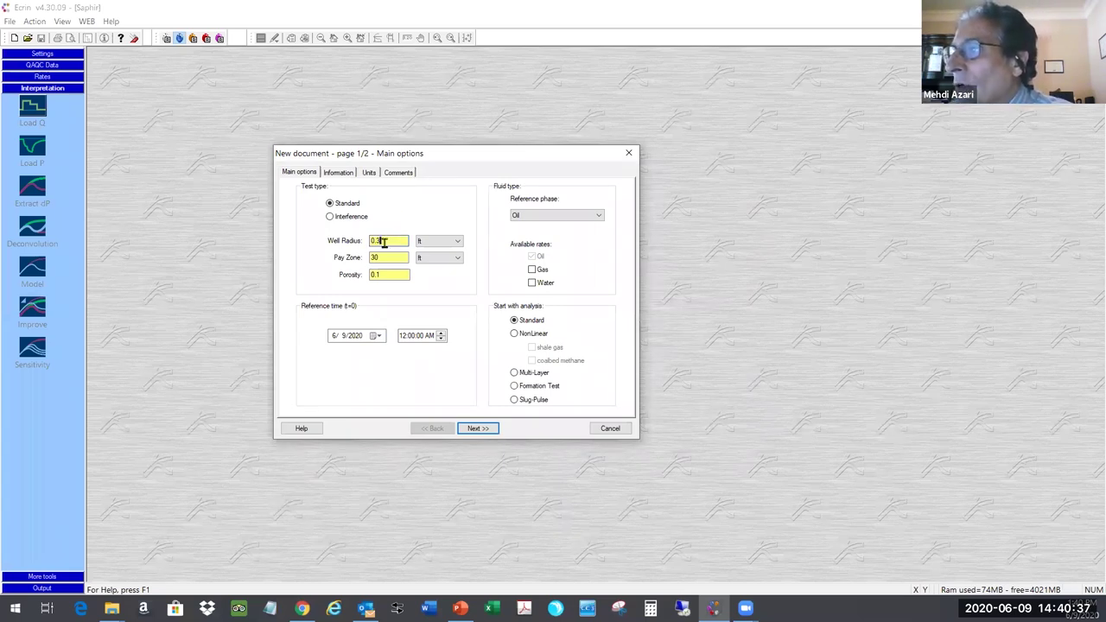
pyautogui.press('BackSpace')
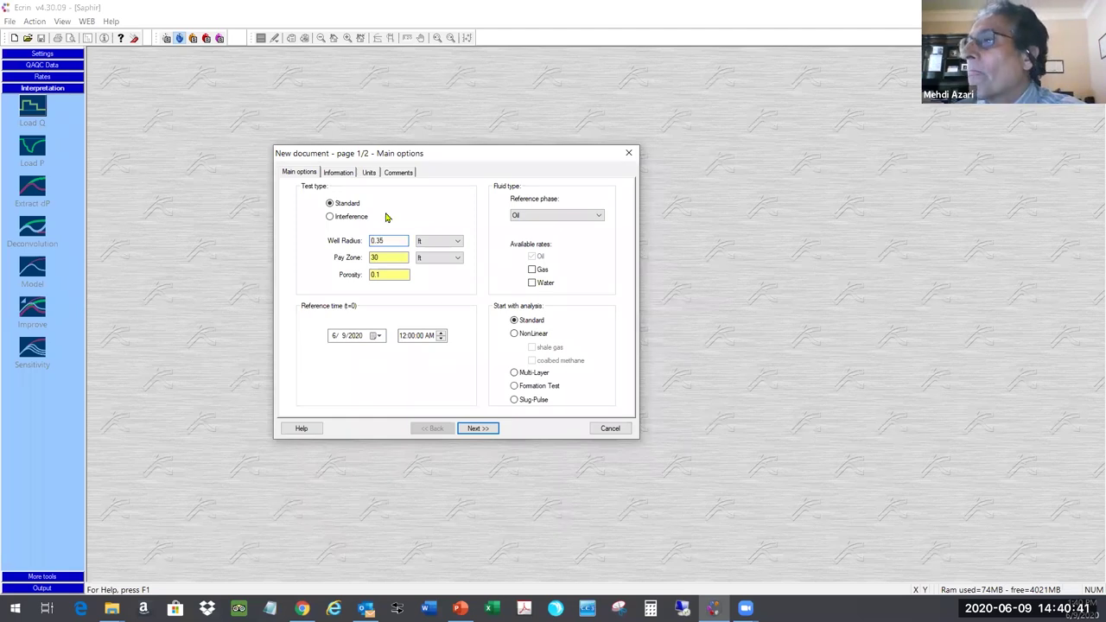
pyautogui.click(380, 258)
pyautogui.write('3')
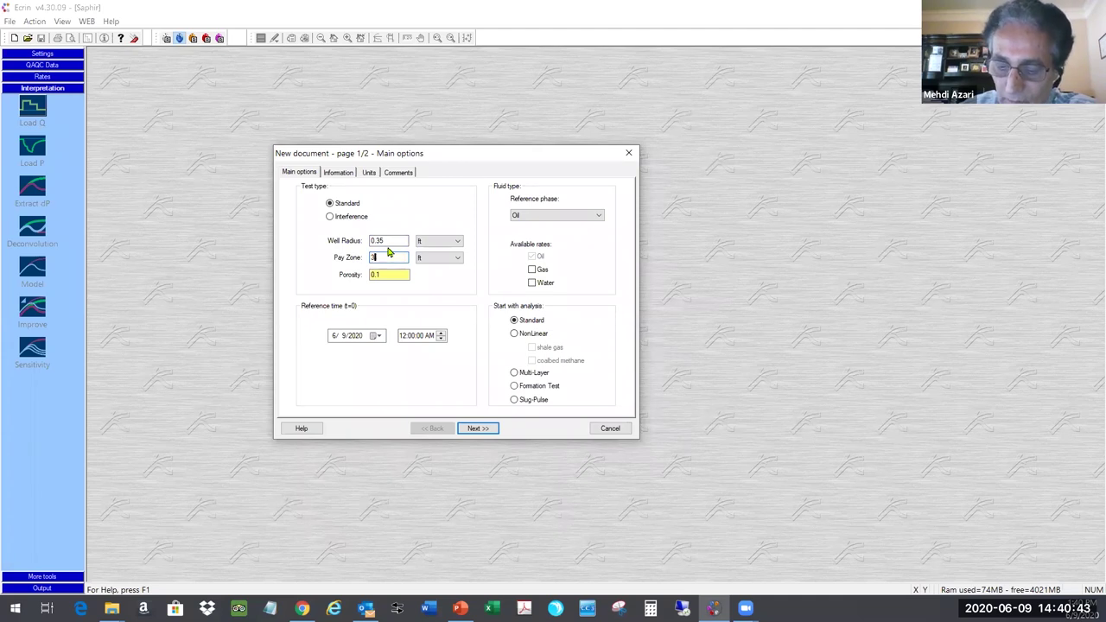
pyautogui.write('5')
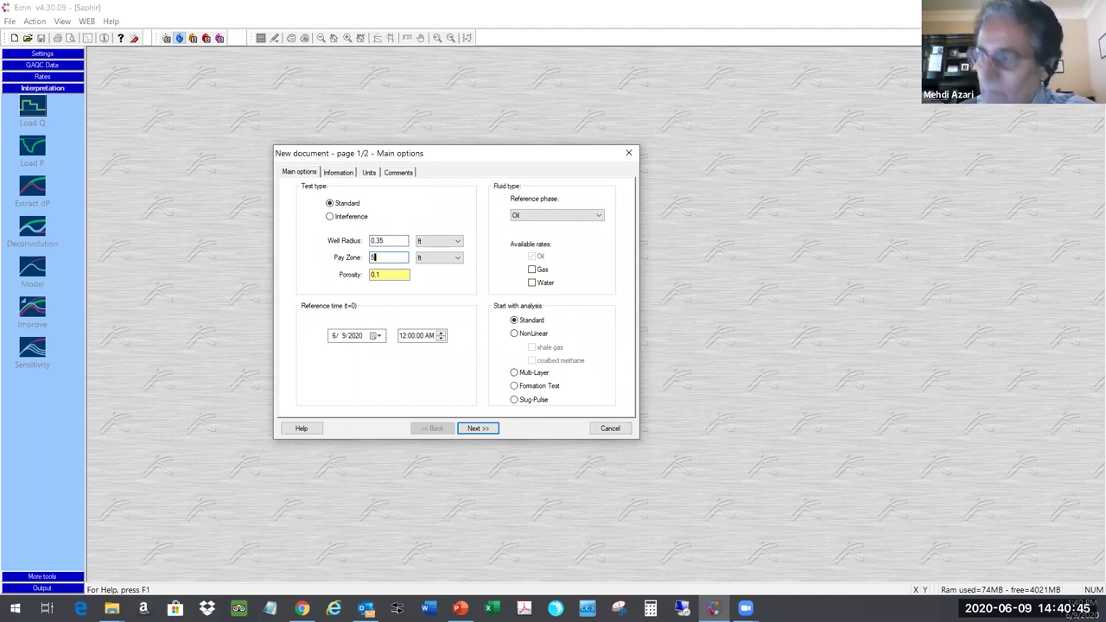
pyautogui.write('0')
pyautogui.click(385, 275)
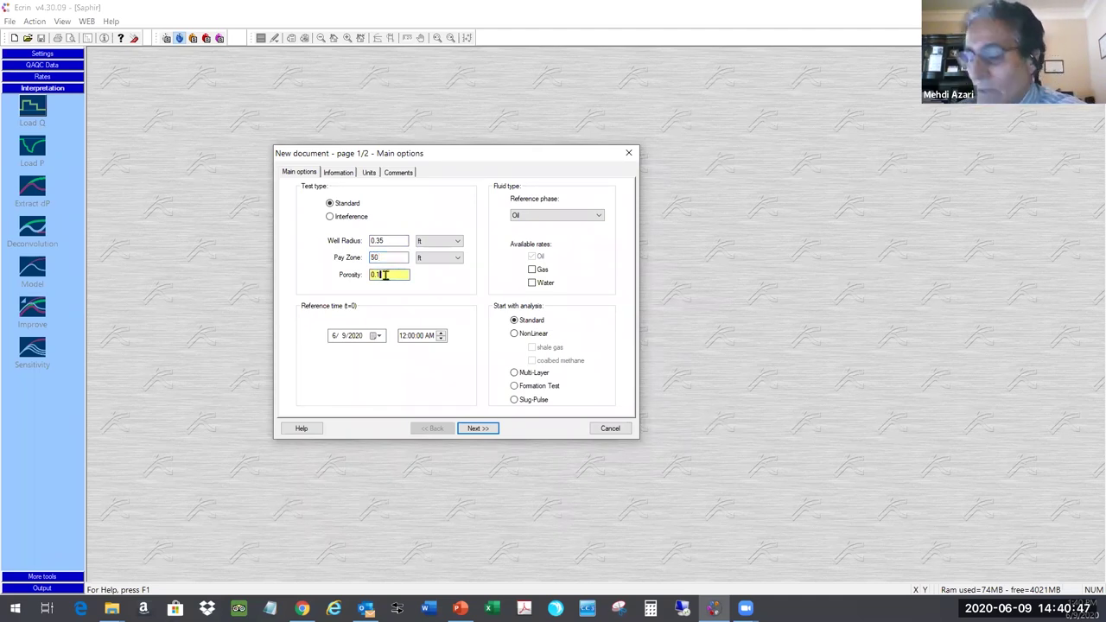
pyautogui.write('5')
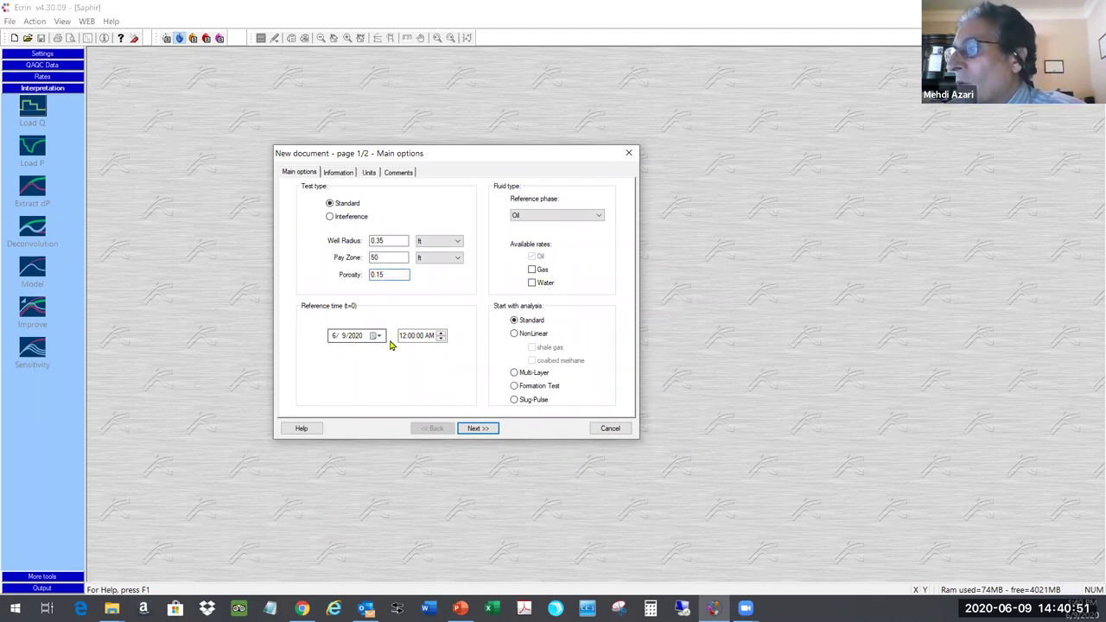
# Keep Oil as the reference phase and continue to the PVT parameters page
pyautogui.click(599, 216)
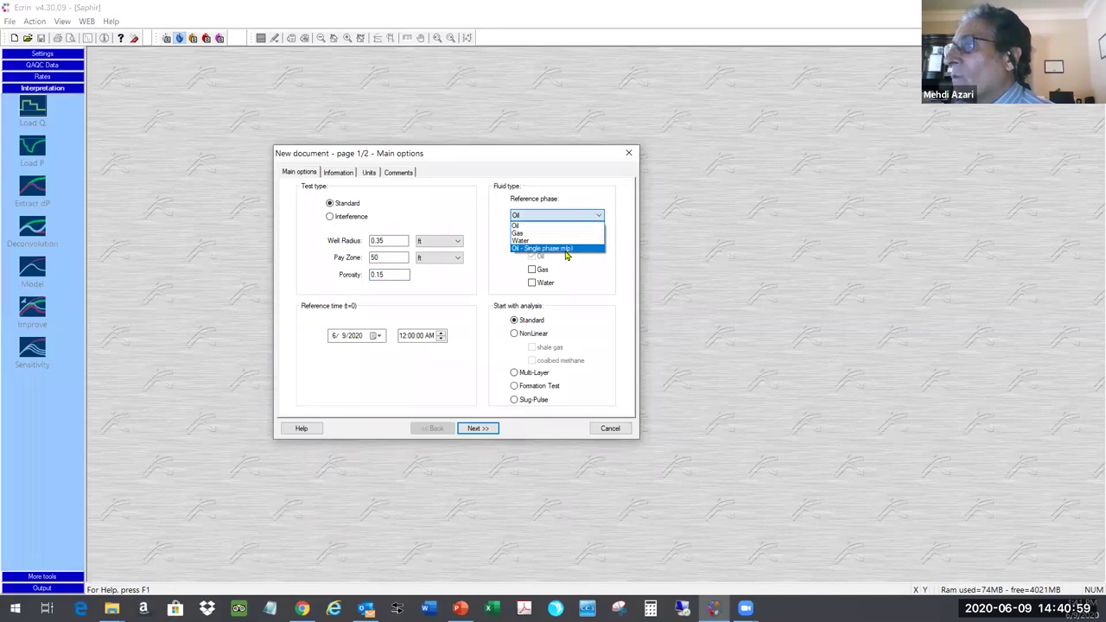
pyautogui.click(523, 218)
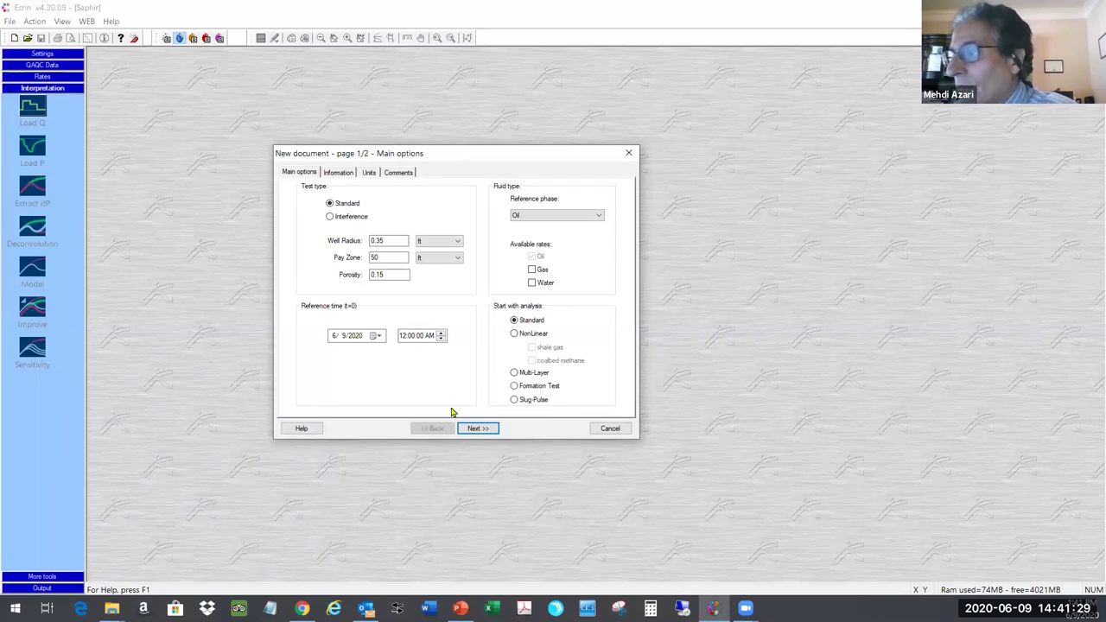
pyautogui.click(467, 428)
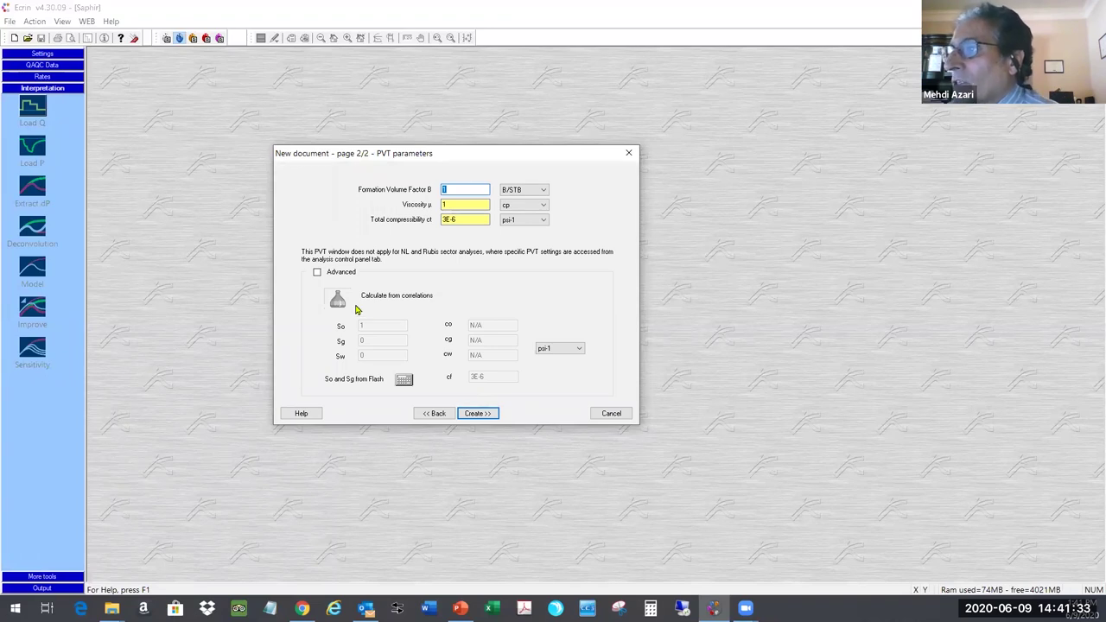
pyautogui.click(317, 272)
pyautogui.click(337, 300)
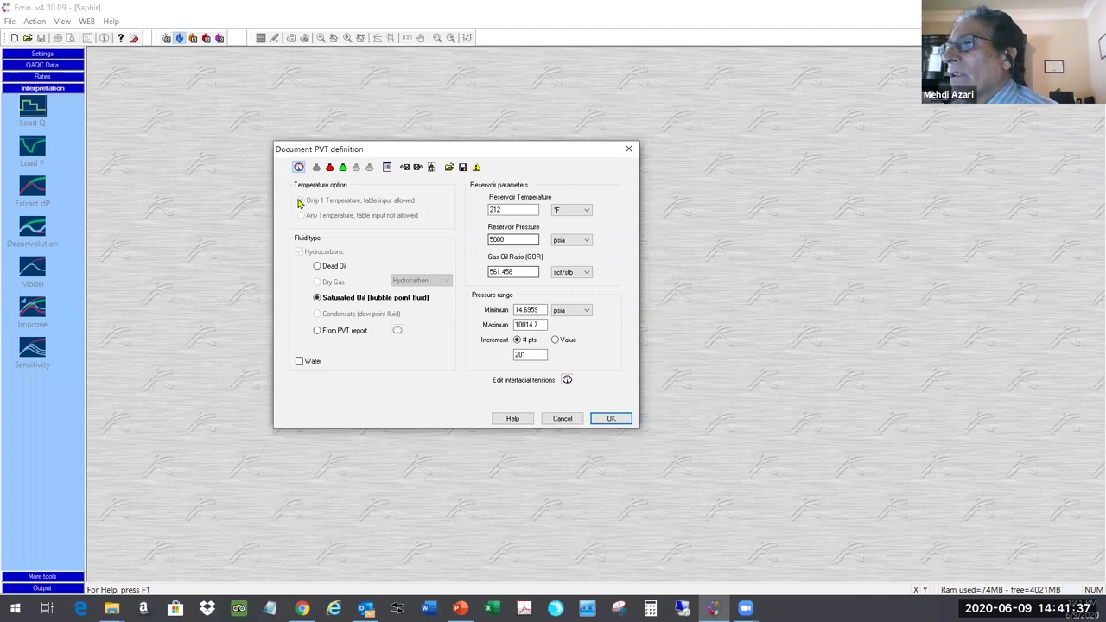
pyautogui.click(343, 166)
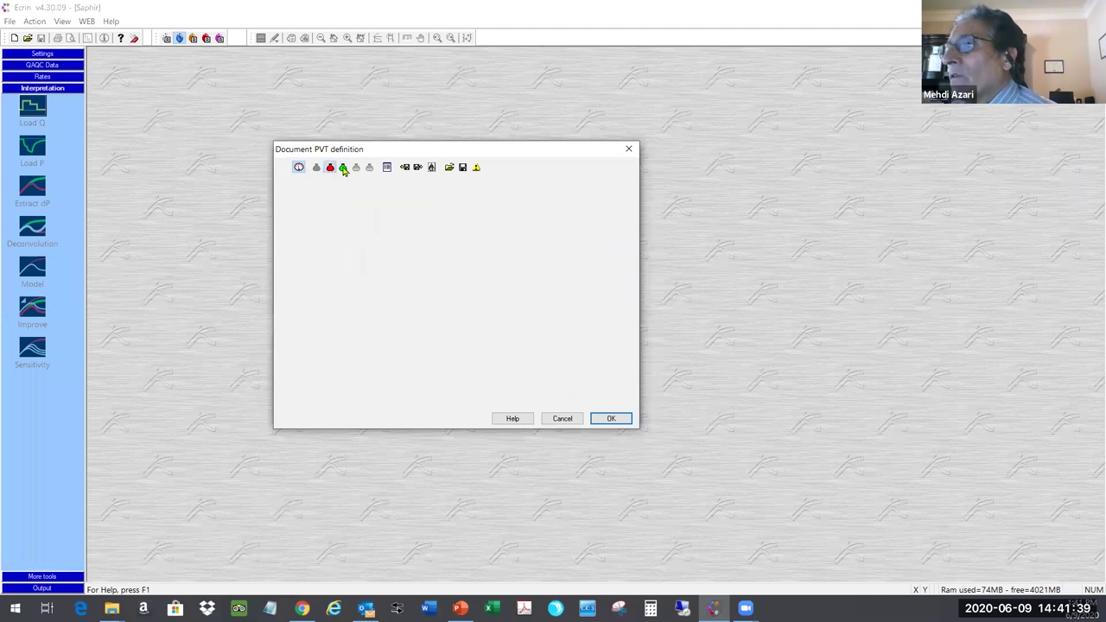
pyautogui.click(562, 415)
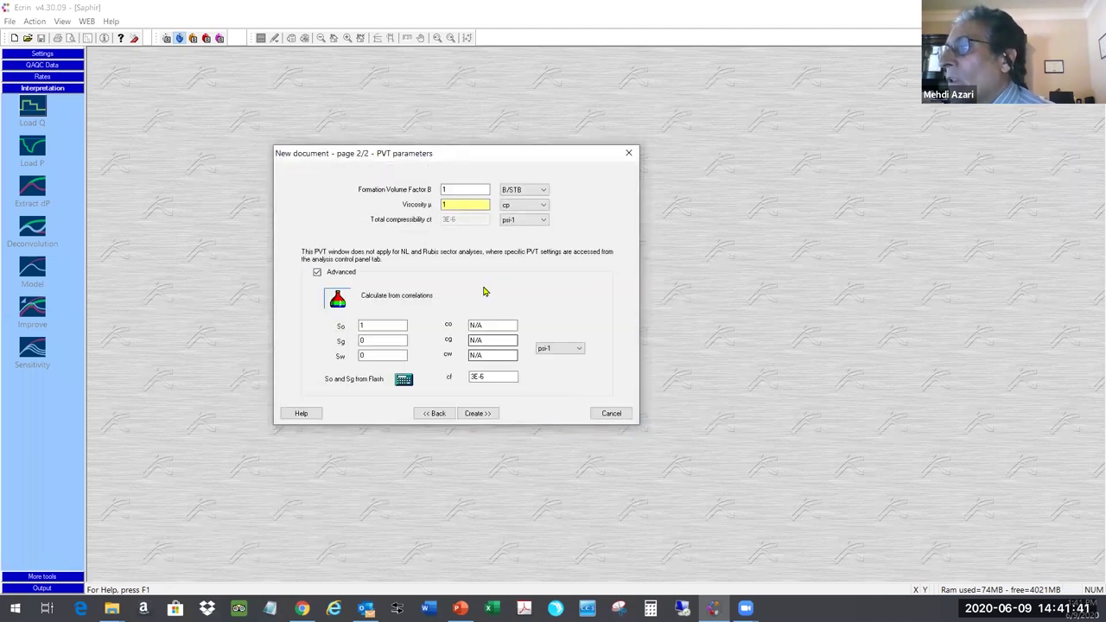
pyautogui.click(316, 273)
# Set the formation volume factor to 1.2 B/STB, viscosity to .8 cp and total compressibility to 15E-6 psi-1, and create the document
pyautogui.click(453, 189)
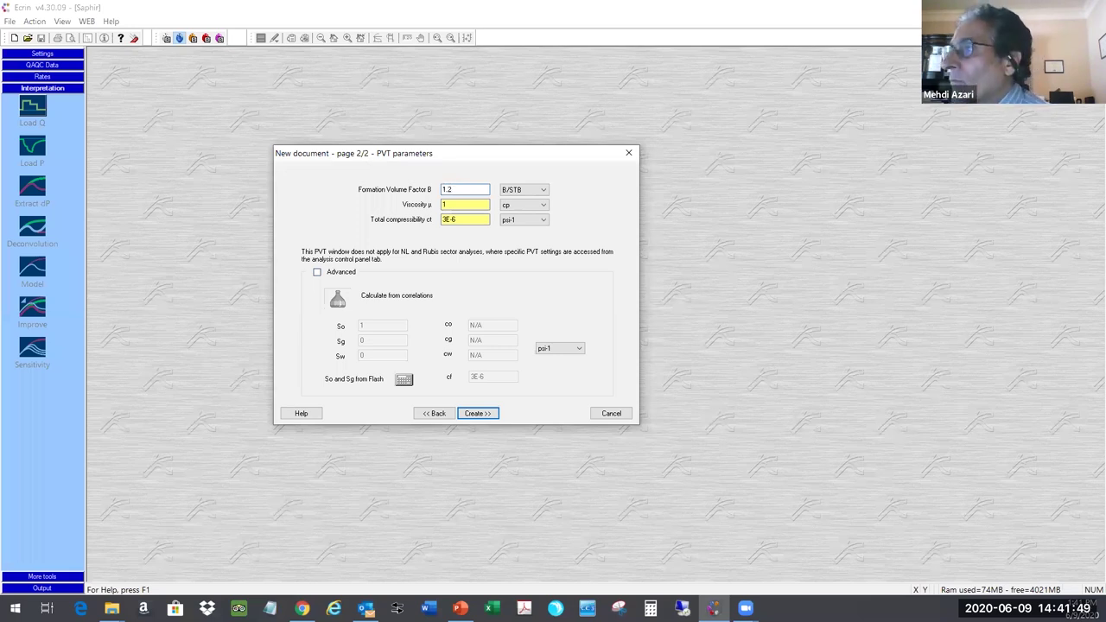
pyautogui.click(450, 206)
pyautogui.press('BackSpace')
pyautogui.press('Tab')
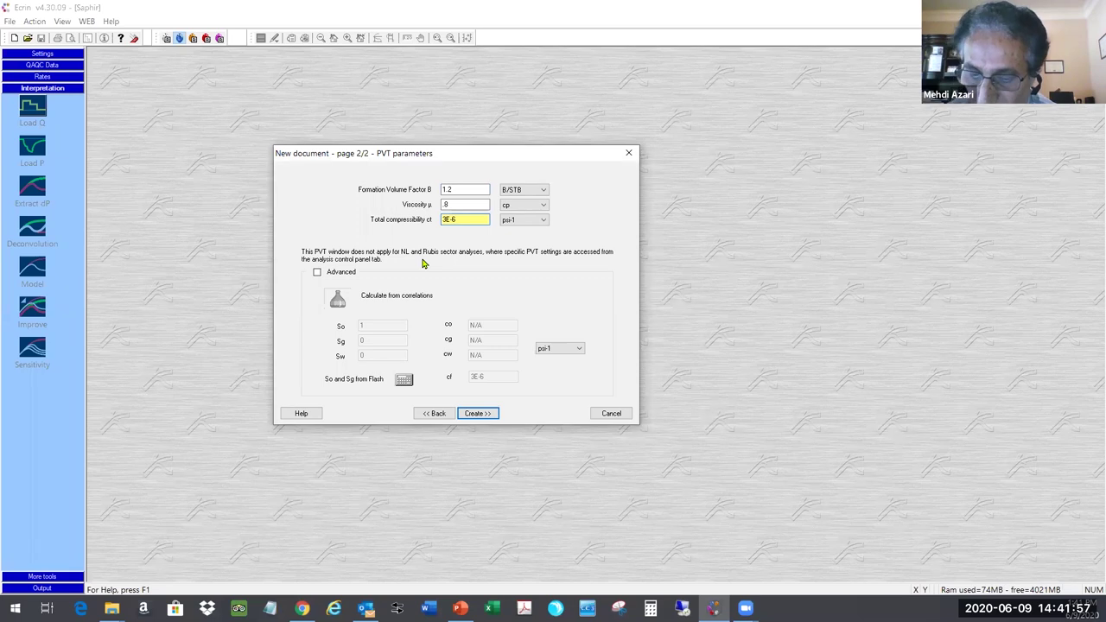
pyautogui.press('Delete')
pyautogui.write('15')
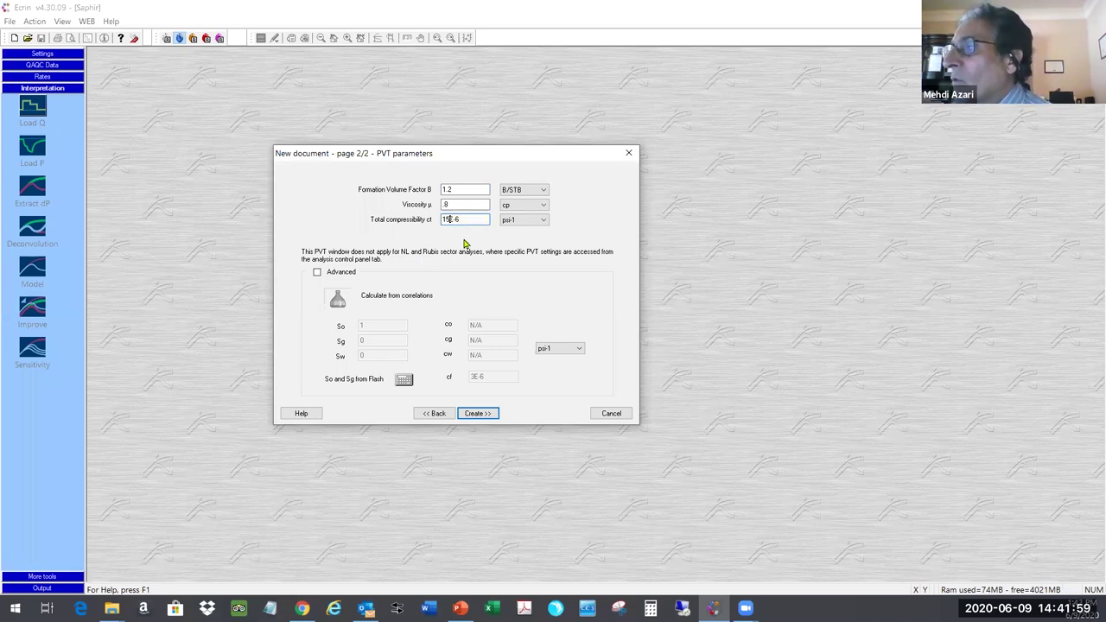
pyautogui.click(477, 413)
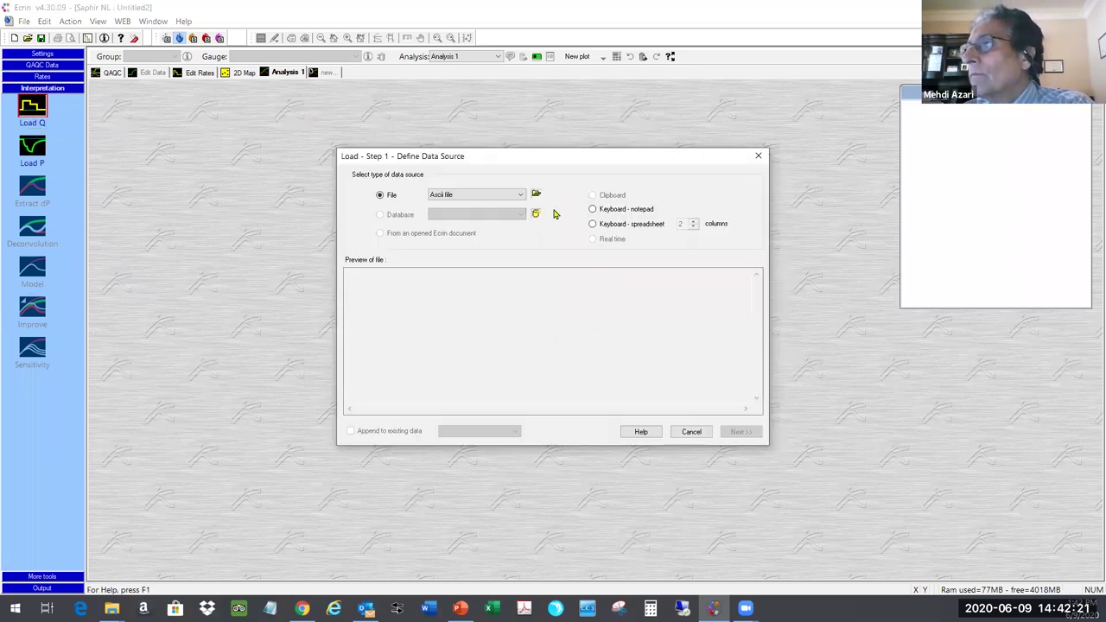
# Choose keyboard notepad entry as the data source for loading the production rates
pyautogui.moveTo(481, 155); pyautogui.dragTo(292, 139)
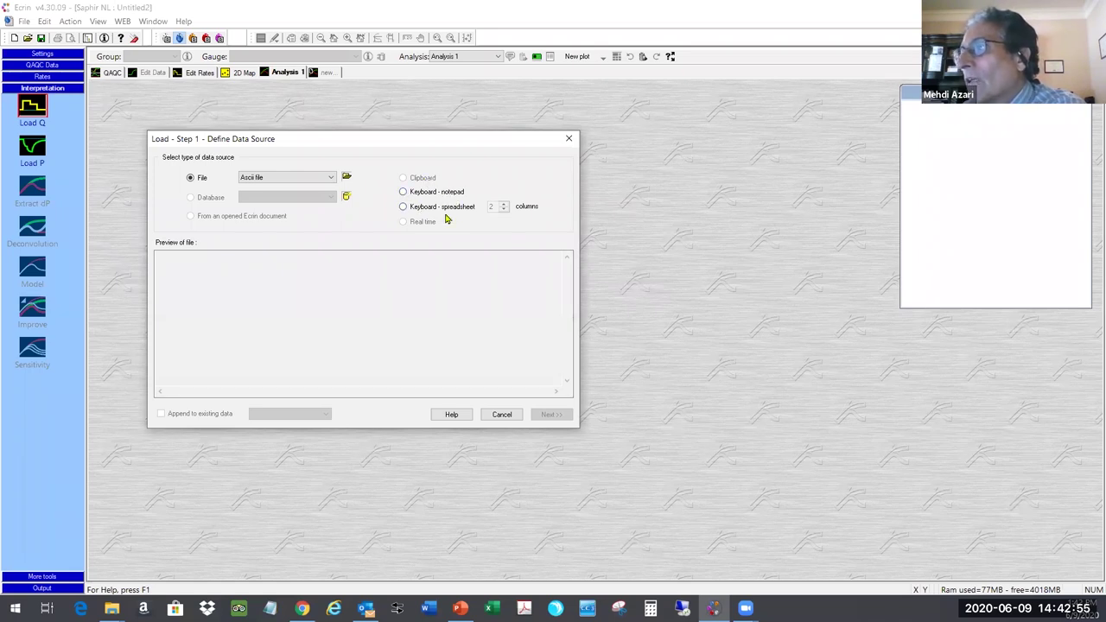
pyautogui.click(403, 192)
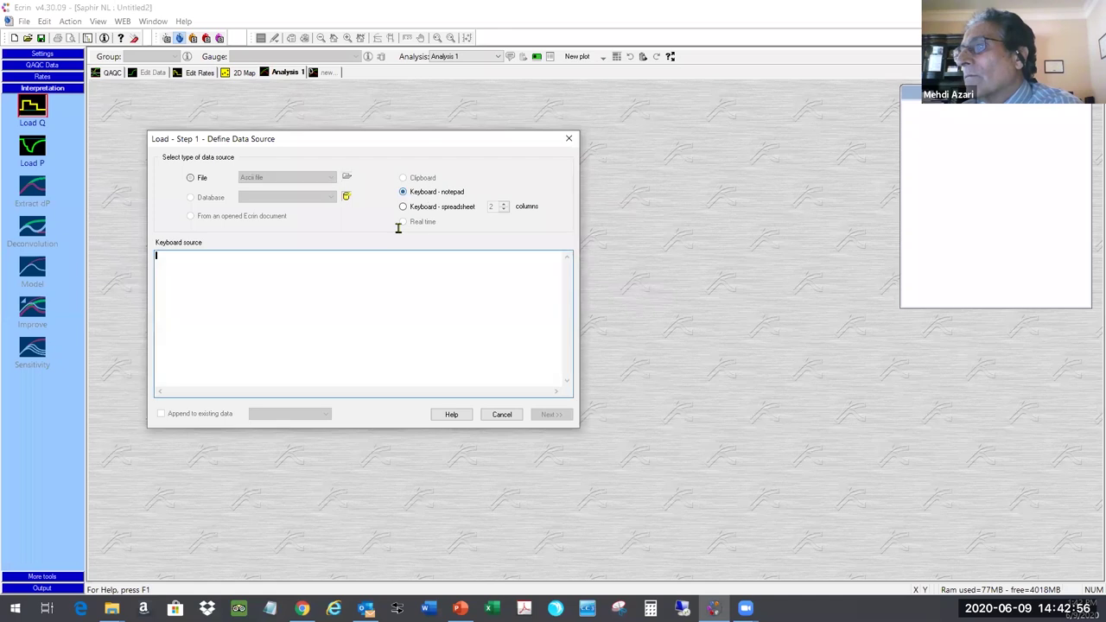
pyautogui.click(200, 304)
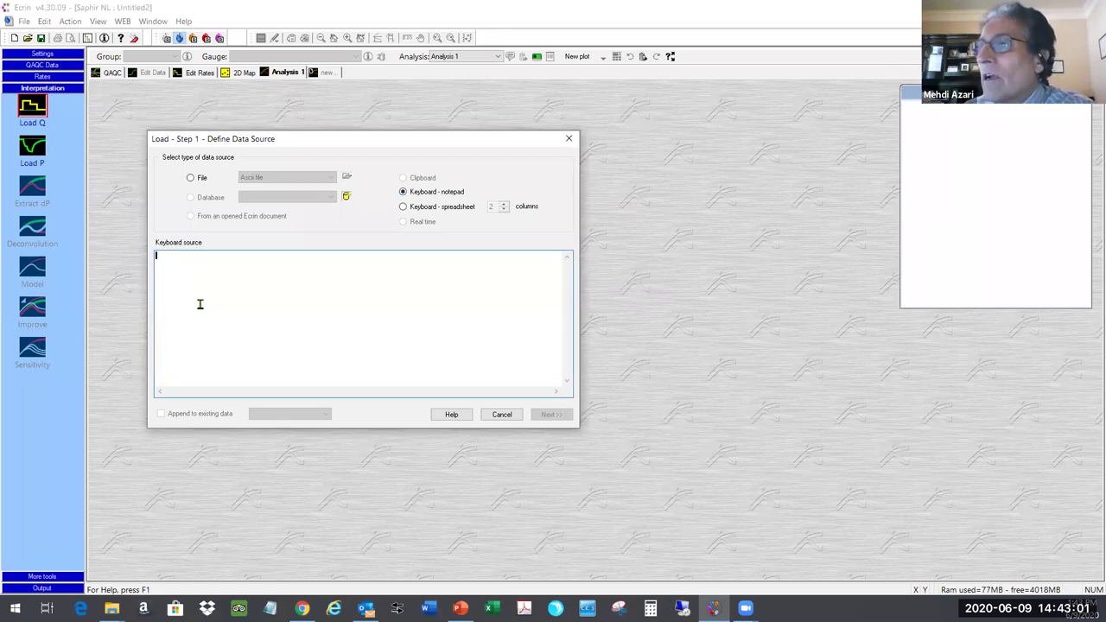
# Enter the rate history in the keyboard source as two lines, 200 100 and 0 100
pyautogui.write('100')
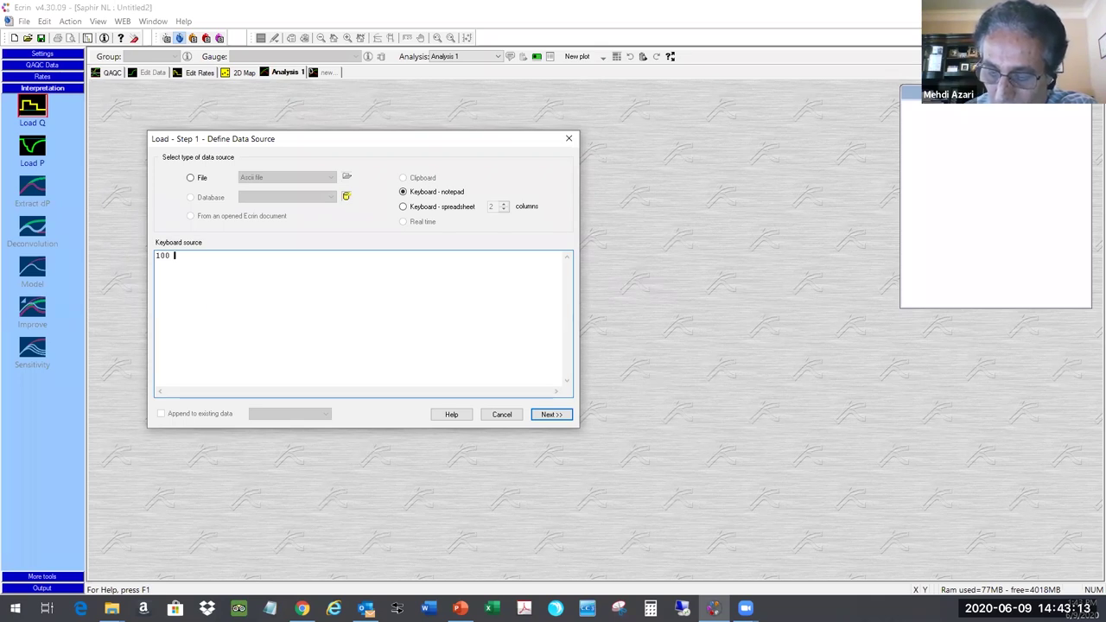
pyautogui.write('100')
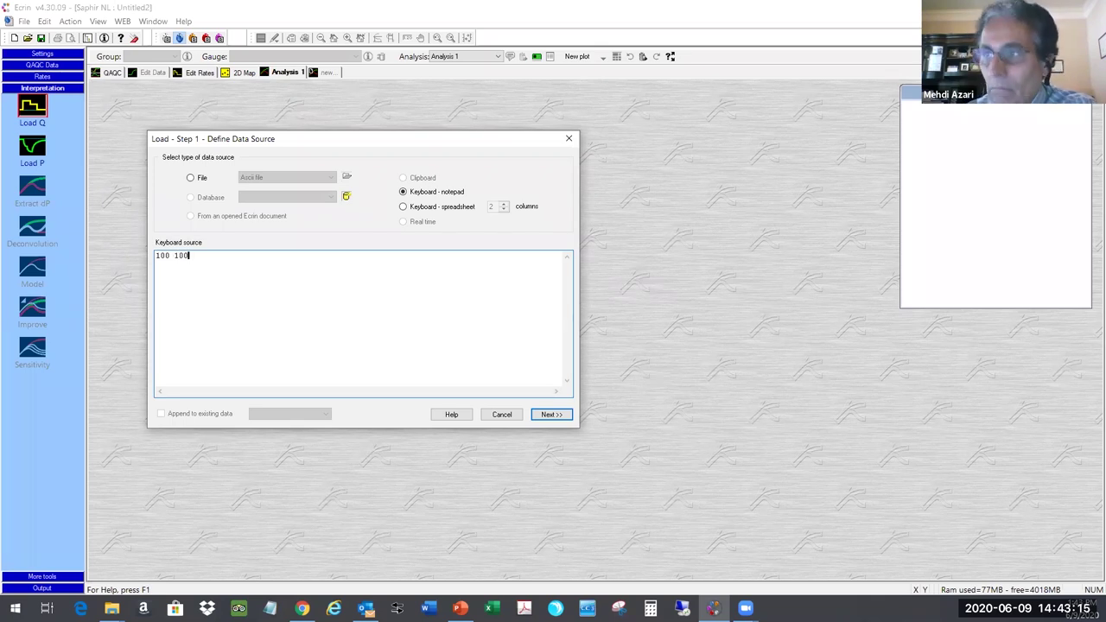
pyautogui.click(160, 257)
pyautogui.press('BackSpace')
pyautogui.write('2')
pyautogui.press('End')
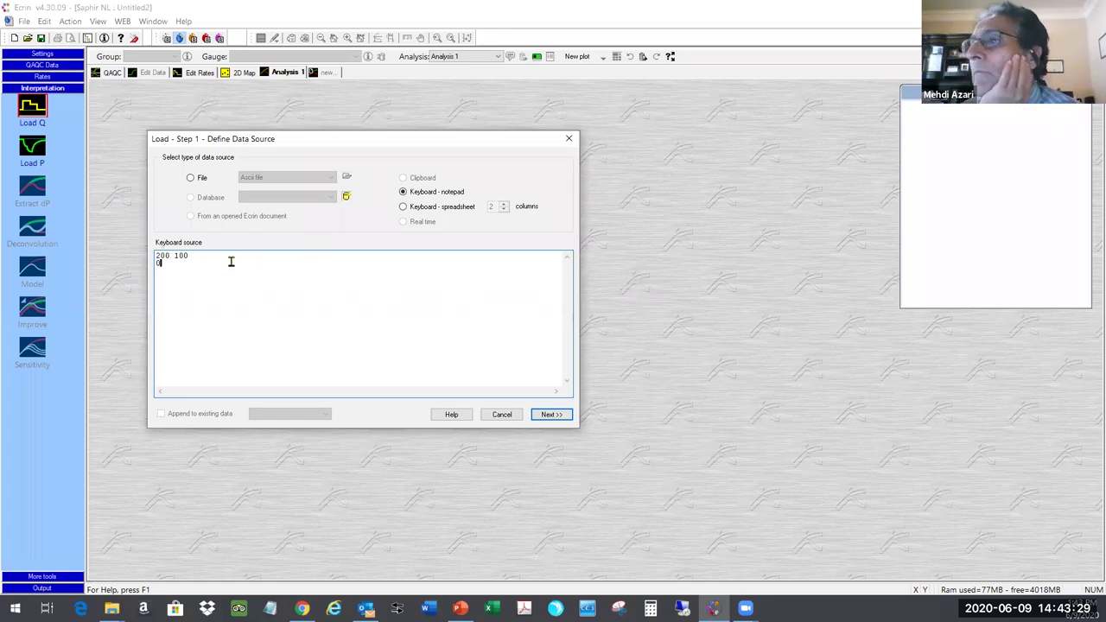
pyautogui.doubleClick(158, 263)
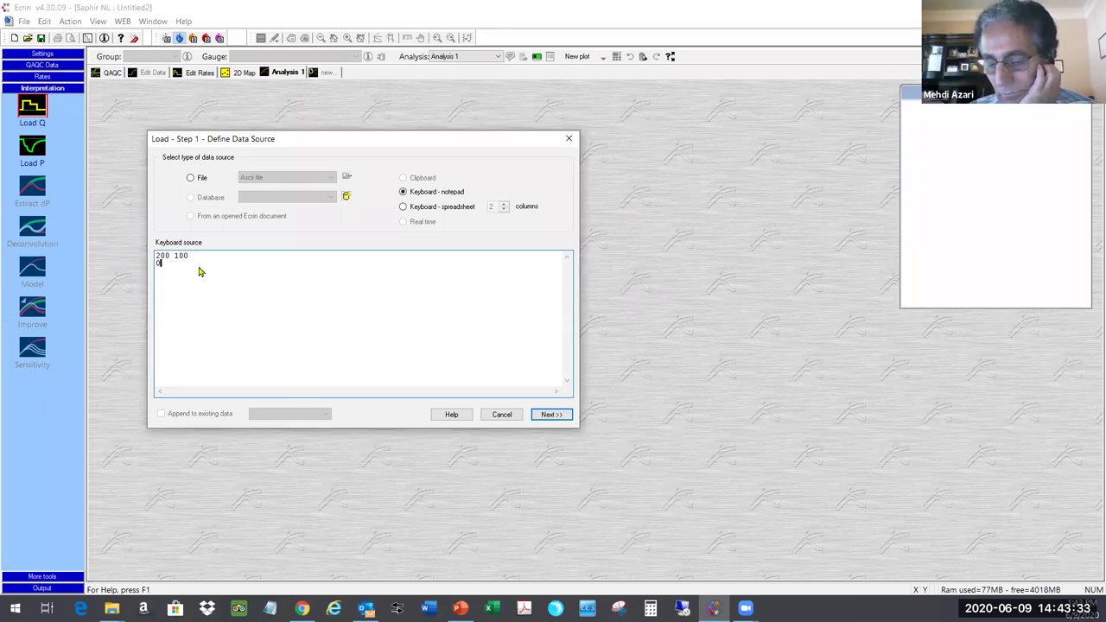
pyautogui.write('000')
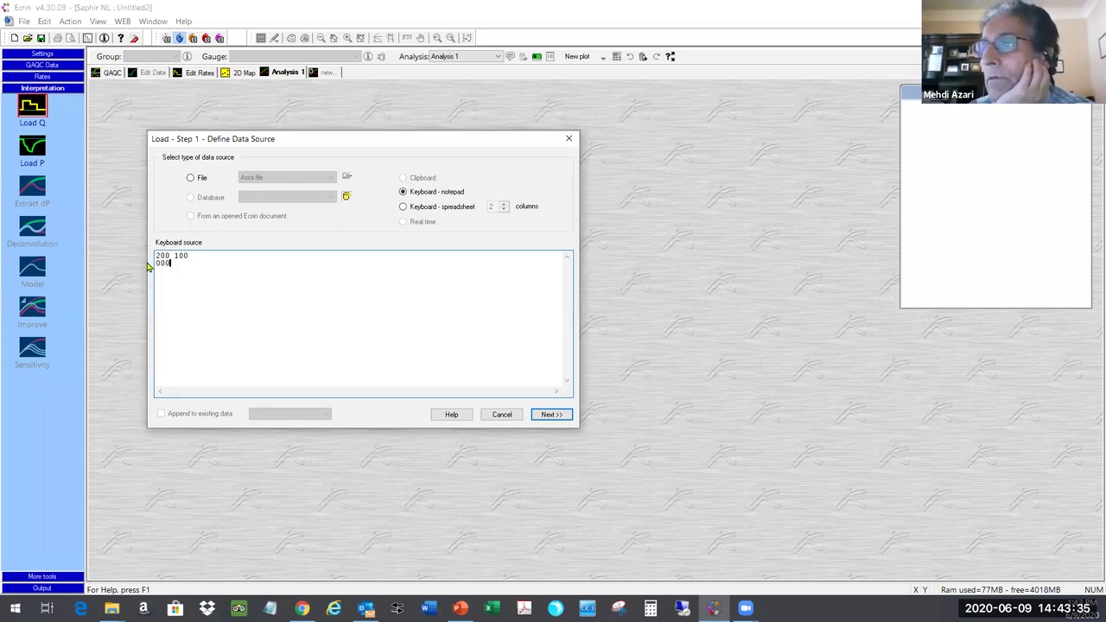
pyautogui.click(160, 262)
pyautogui.write('1')
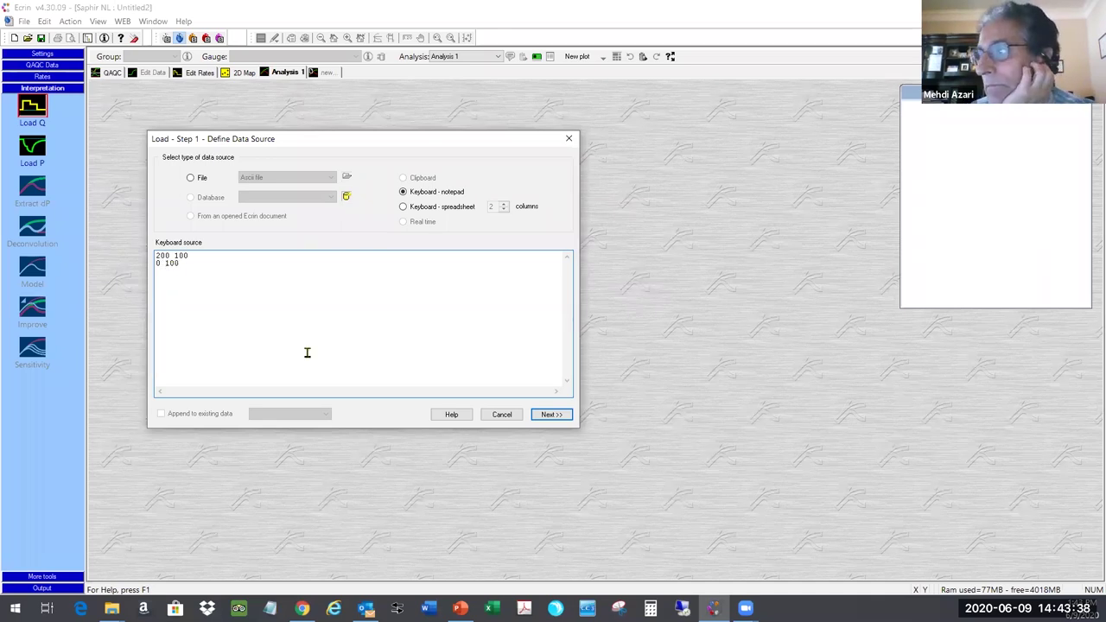
# Review the data format of the entered rate lines and return to the data source definition
pyautogui.click(547, 414)
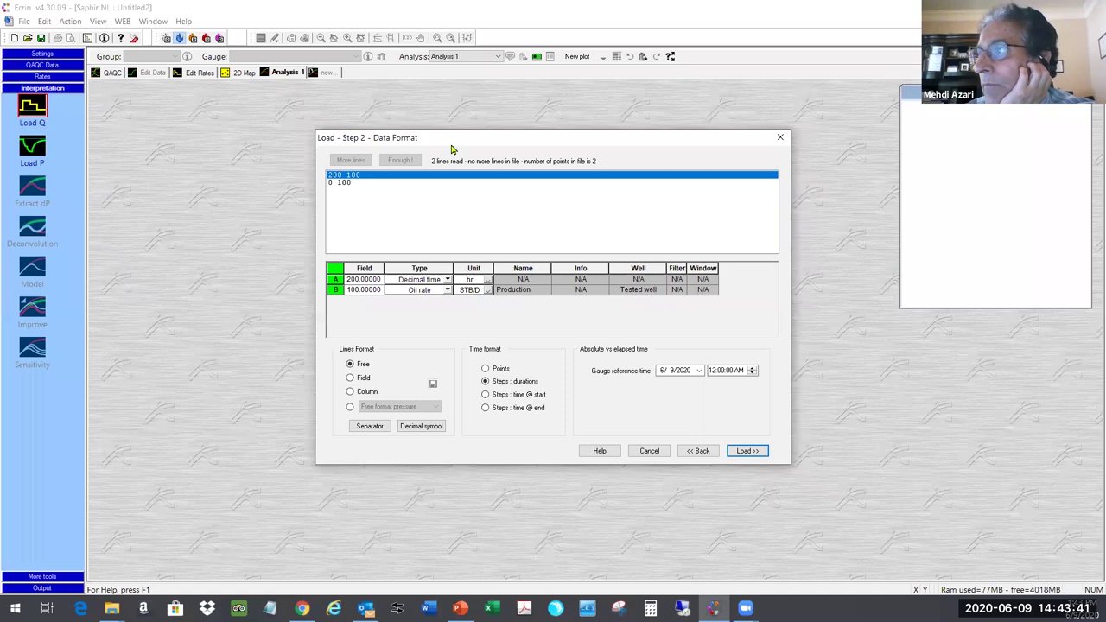
pyautogui.moveTo(450, 144); pyautogui.dragTo(242, 137)
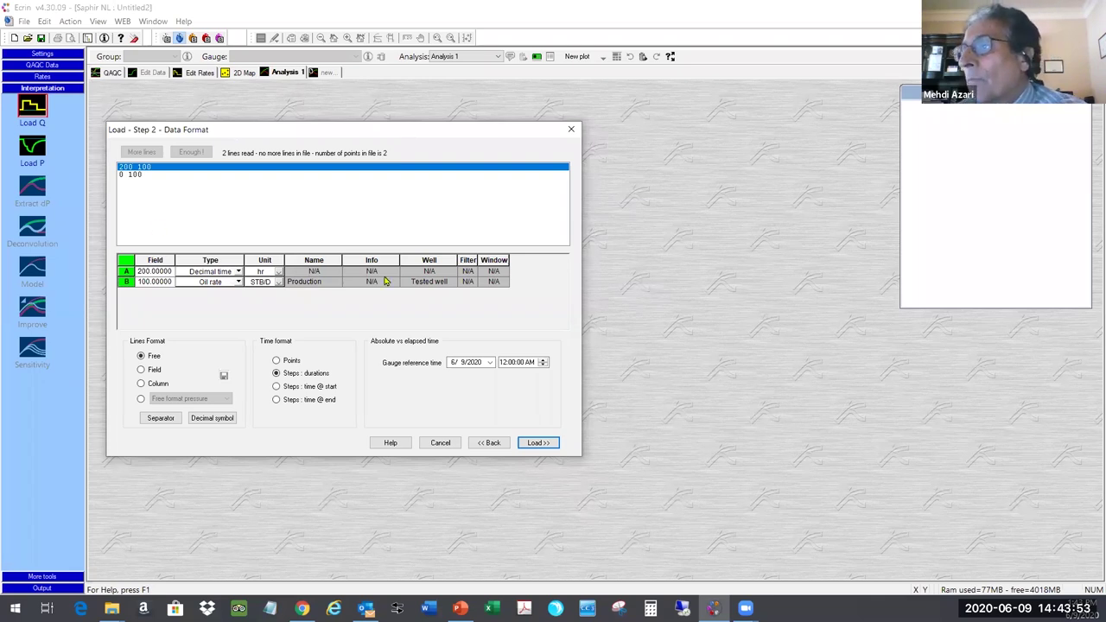
pyautogui.moveTo(410, 136); pyautogui.dragTo(569, 140)
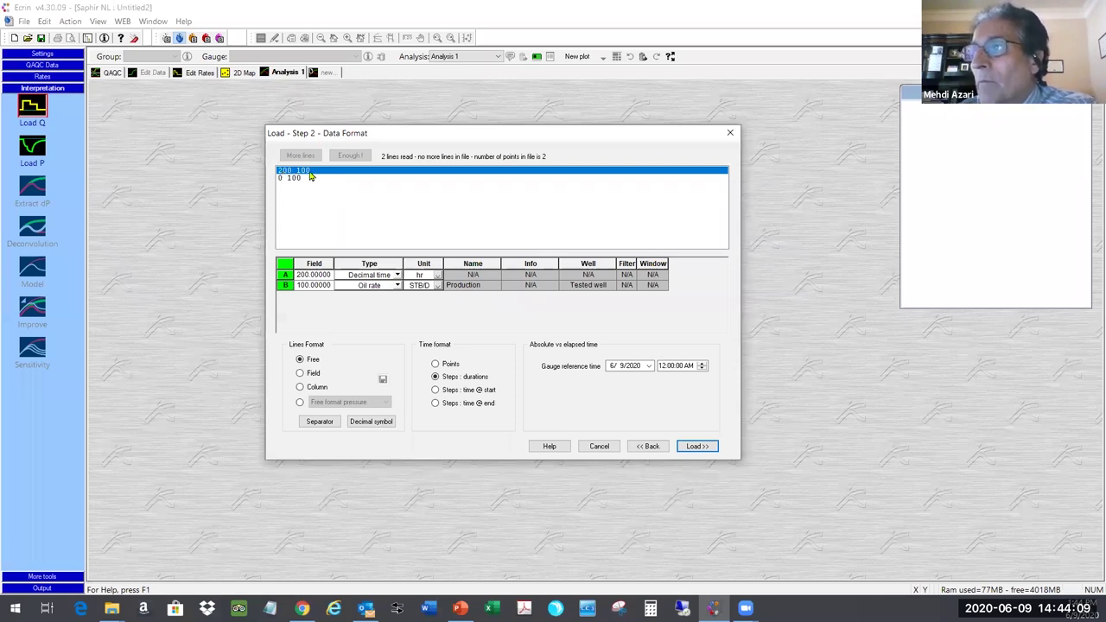
pyautogui.click(652, 446)
# Enter the rate history as the lines 100 200 and 150 0, and load it as oil rates with step durations in hours
pyautogui.click(370, 273)
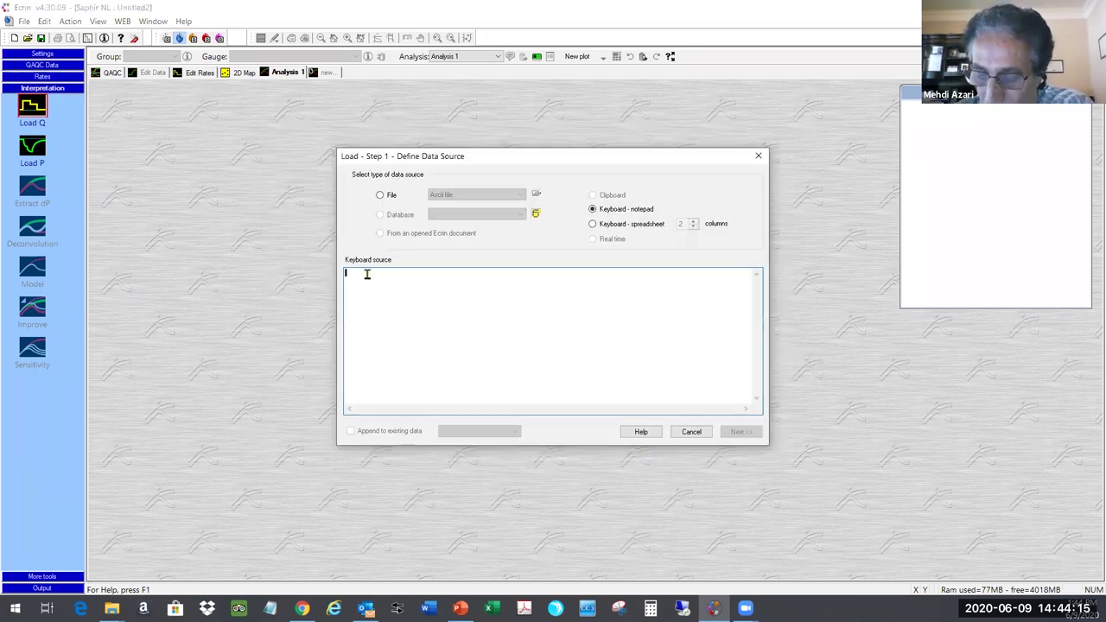
pyautogui.write('100')
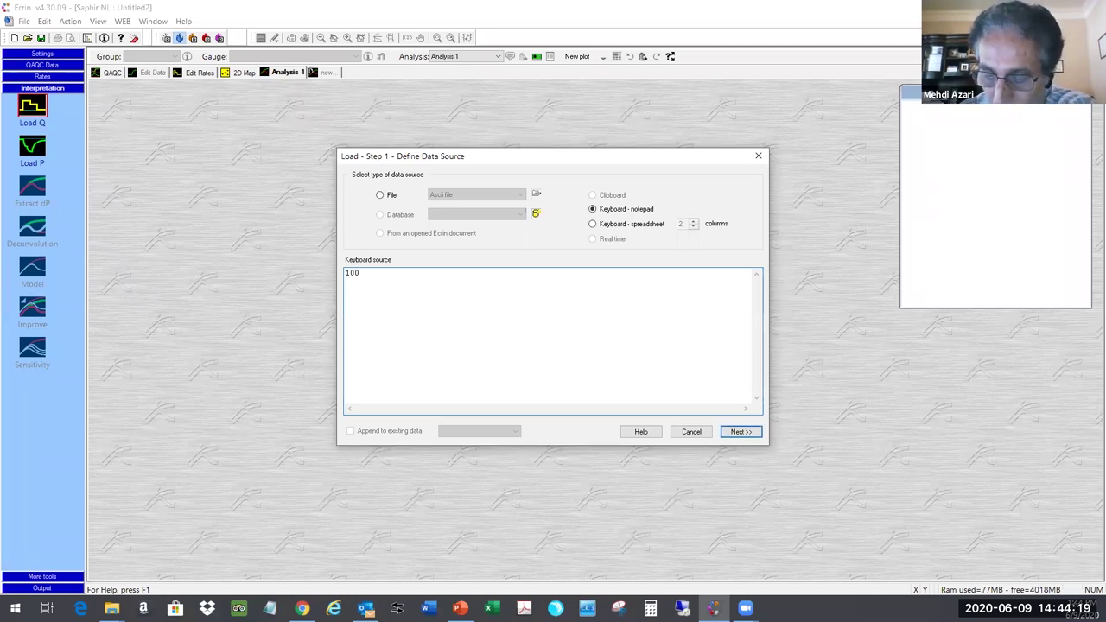
pyautogui.write(' 200 ')
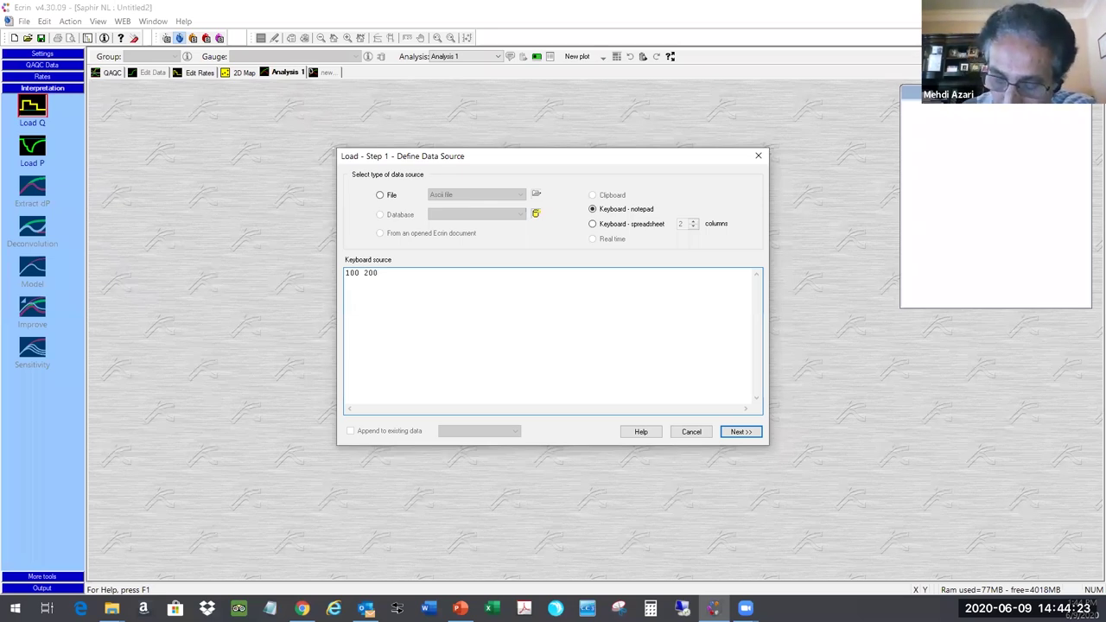
pyautogui.write('150 0')
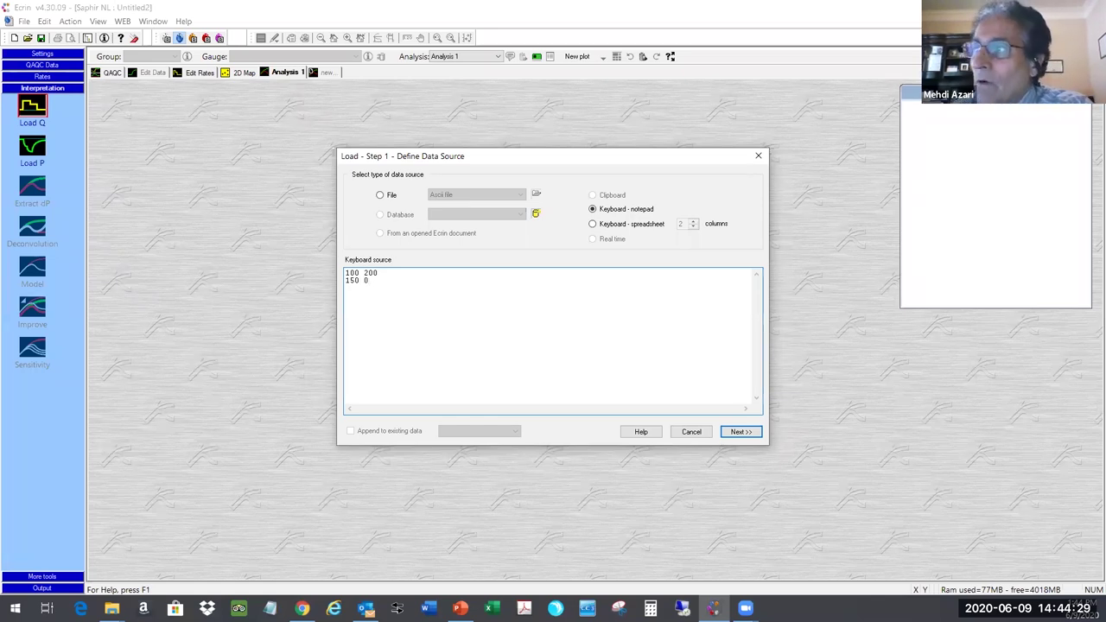
pyautogui.click(737, 435)
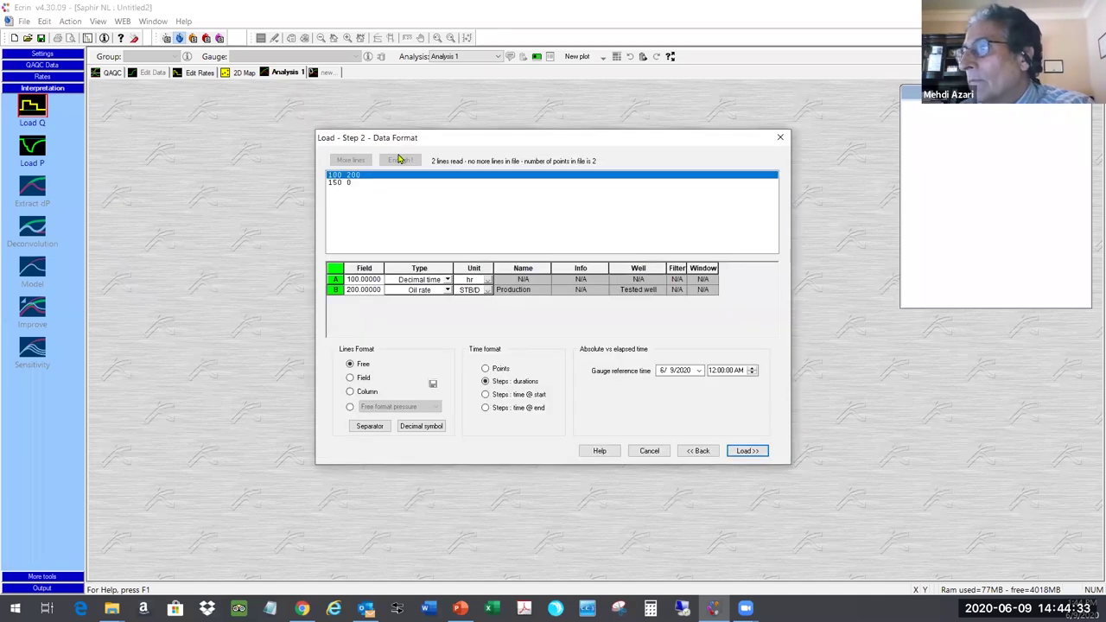
pyautogui.moveTo(431, 138); pyautogui.dragTo(304, 110)
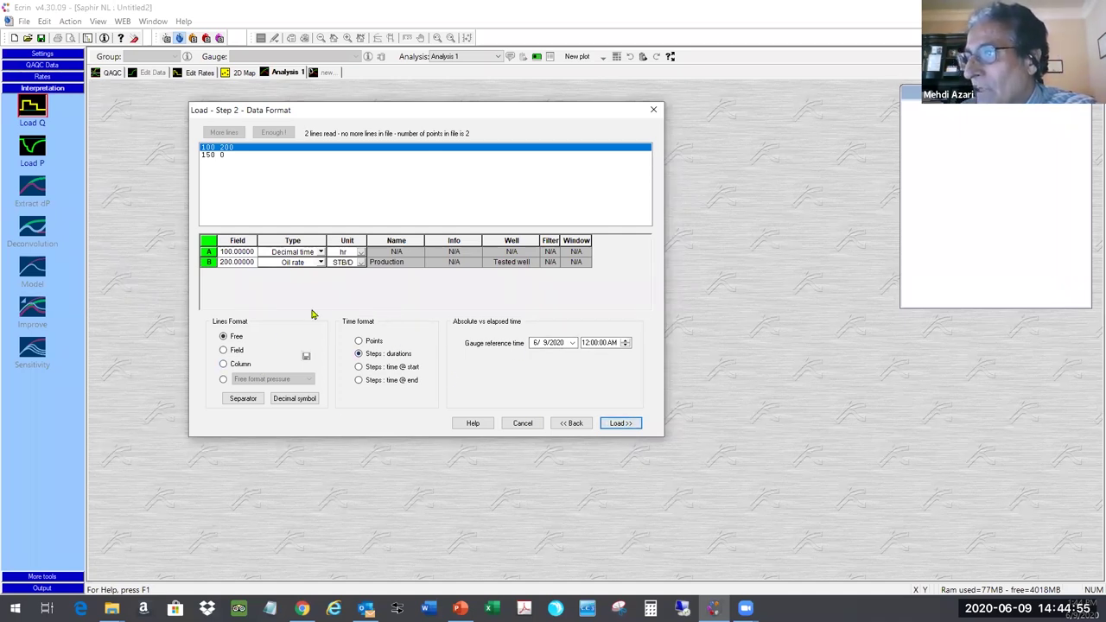
pyautogui.click(620, 423)
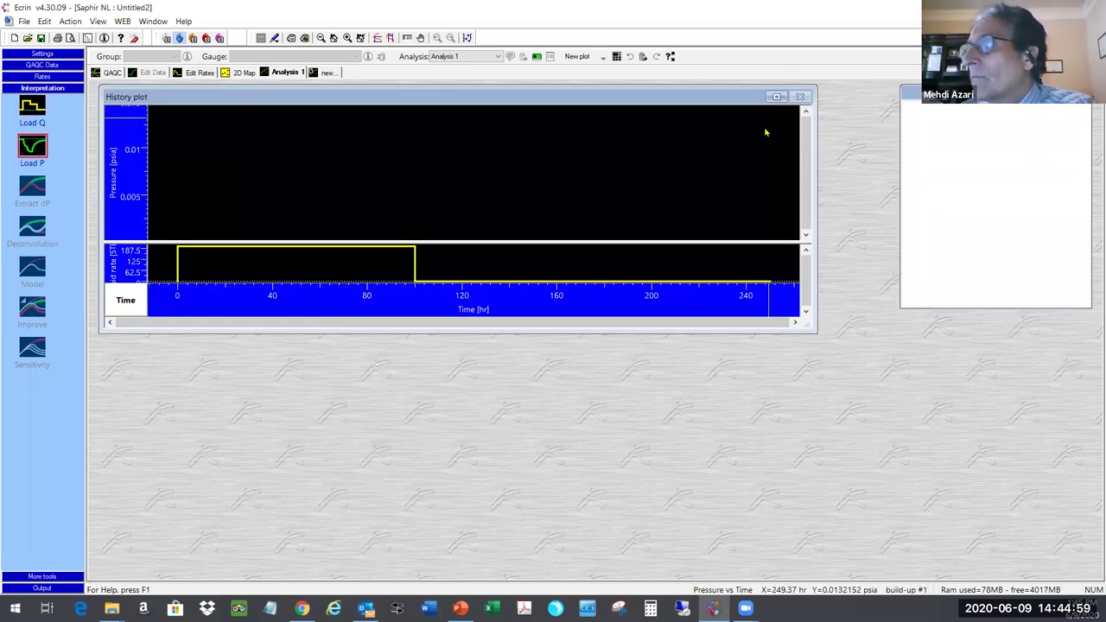
# Inspect the loaded rate history in the enlarged history plot and check the data source options for loading pressures
pyautogui.click(776, 96)
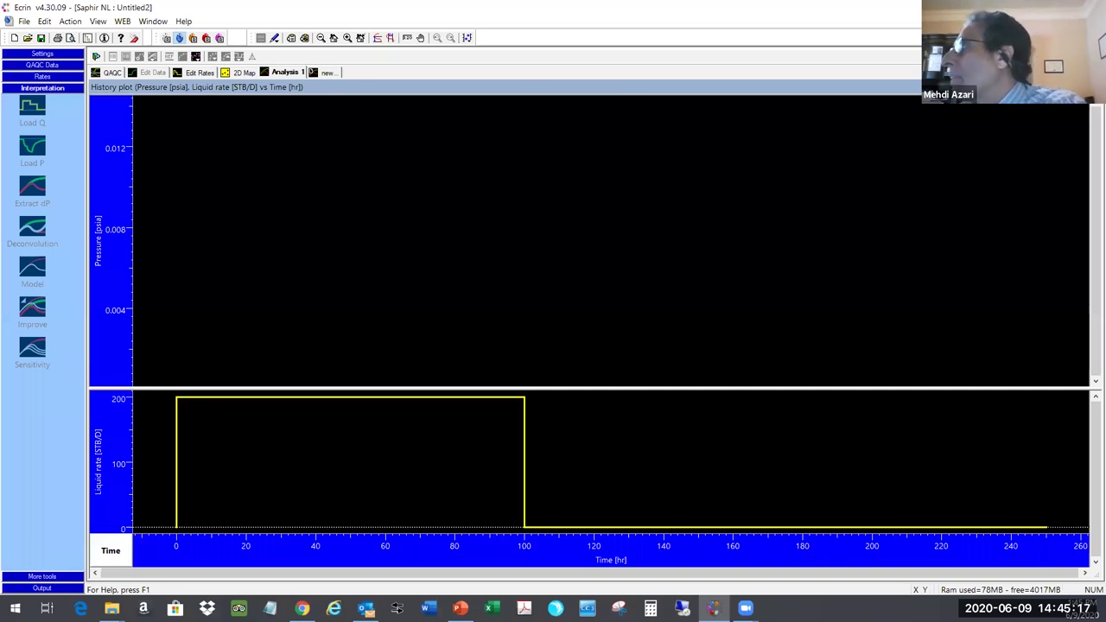
pyautogui.click(1077, 21)
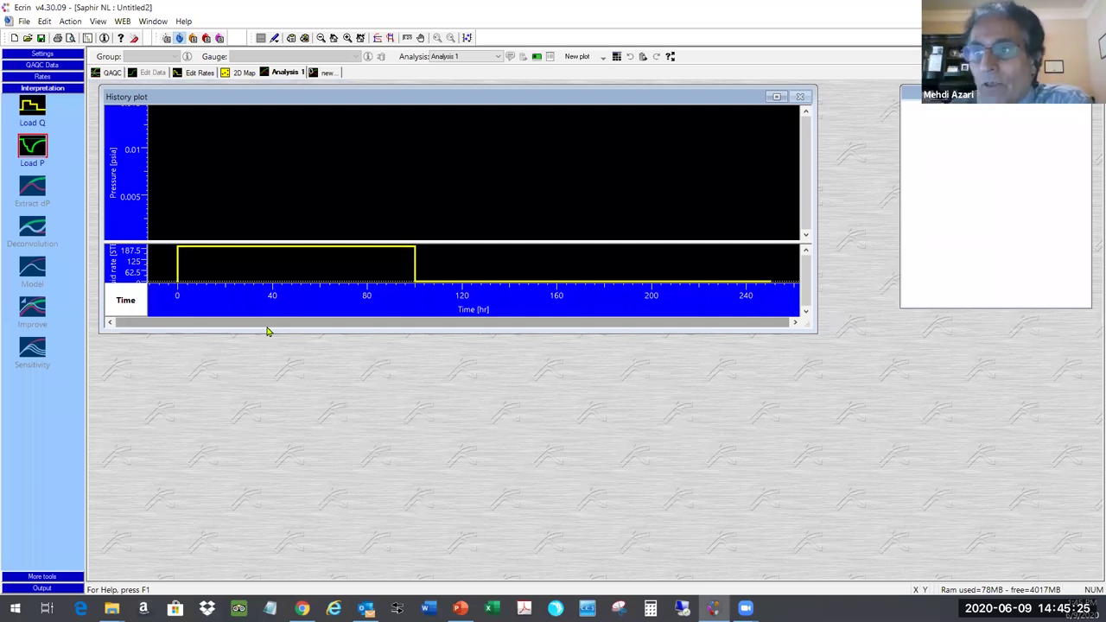
pyautogui.click(32, 152)
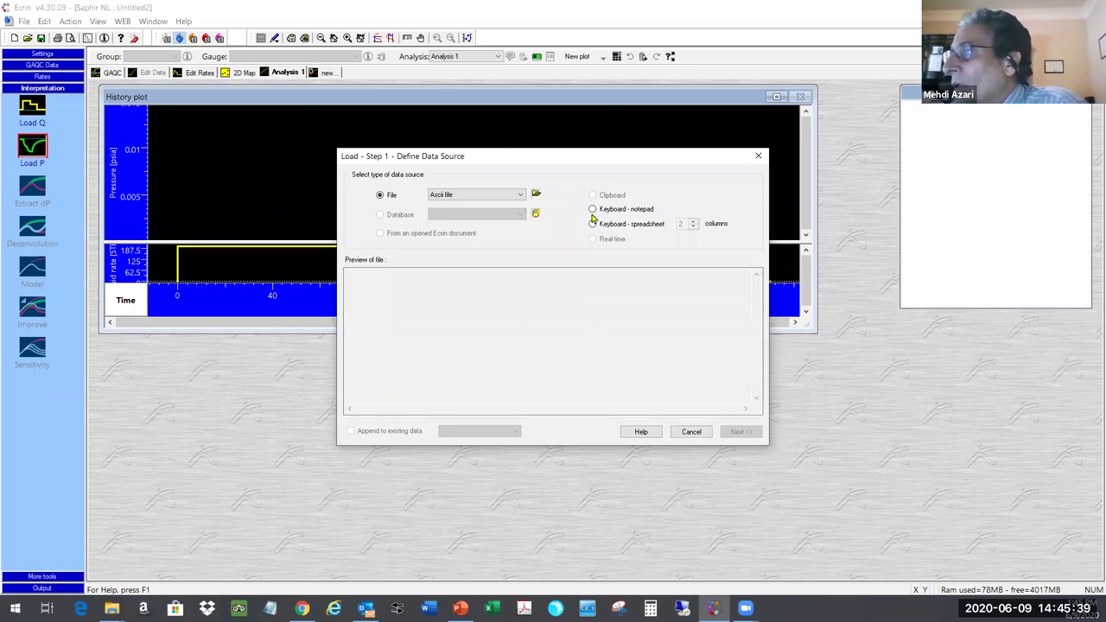
pyautogui.click(689, 433)
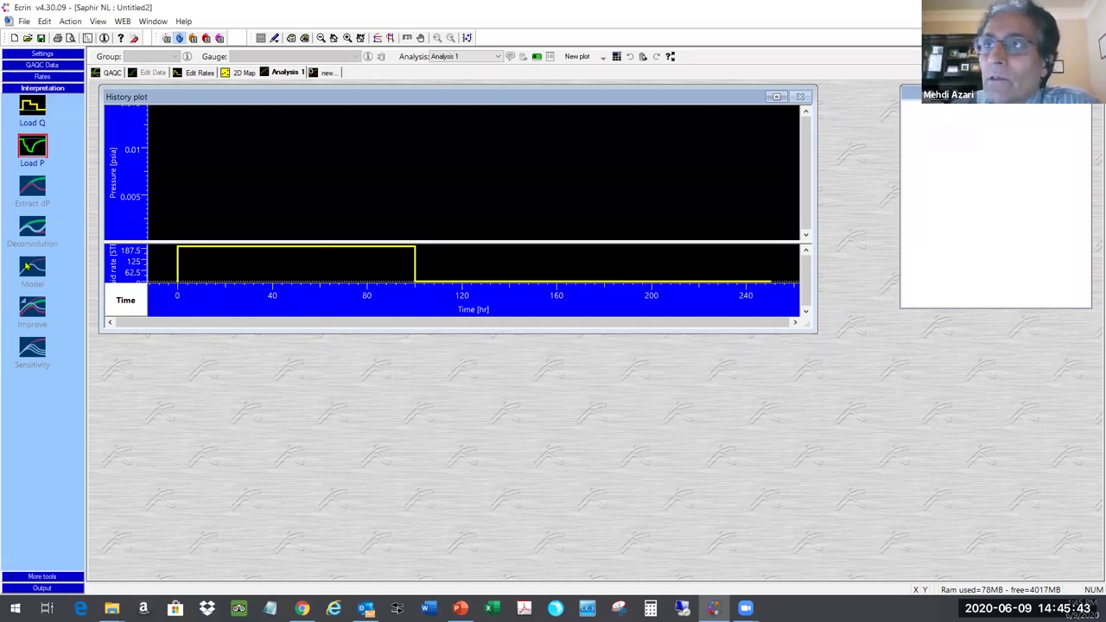
# Open the Test Design tool for simulating a pressure response and move its dialog clear of the plot's edge
pyautogui.click(42, 53)
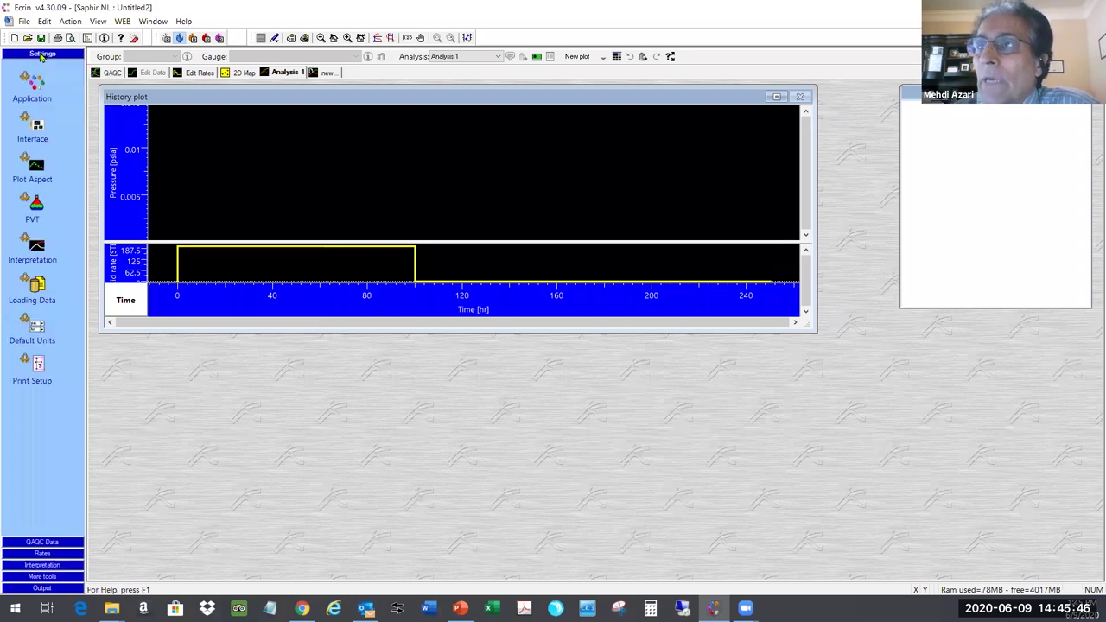
pyautogui.click(65, 544)
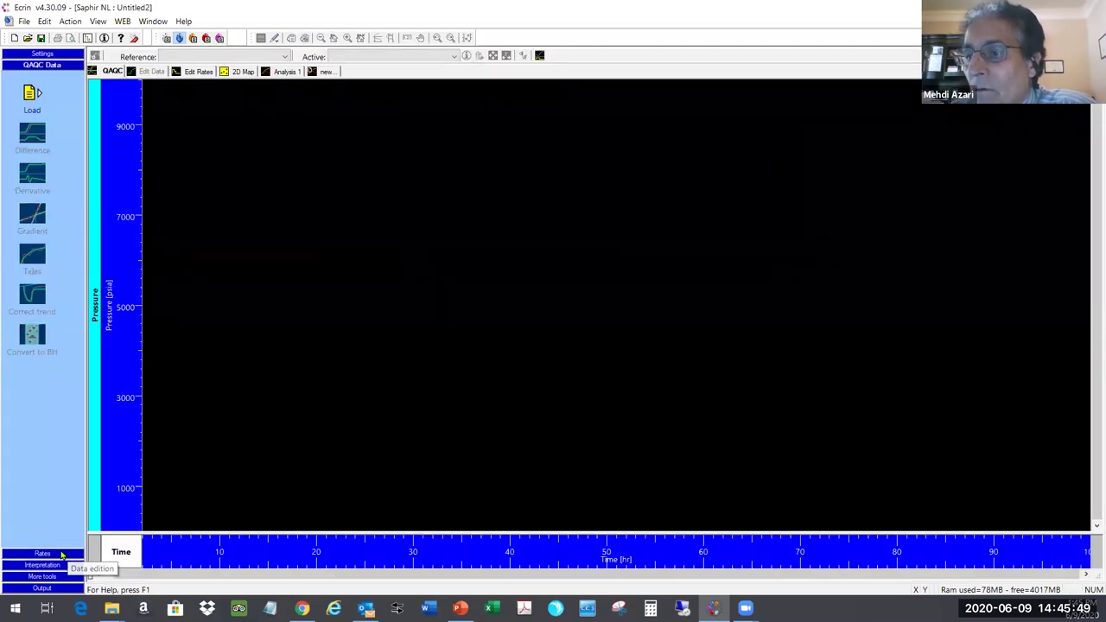
pyautogui.click(43, 587)
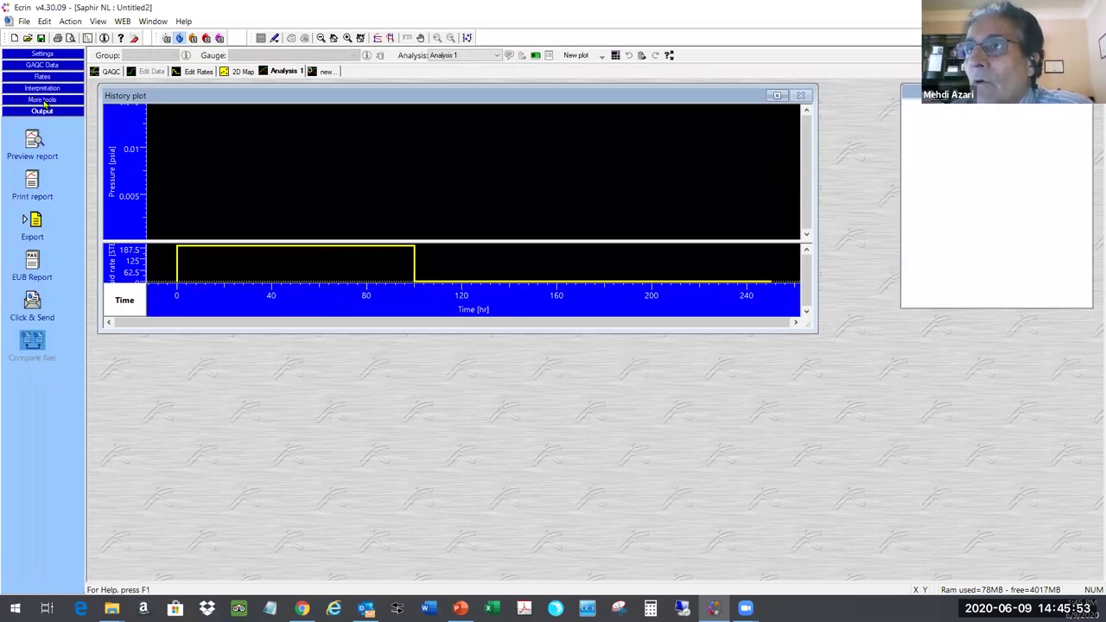
pyautogui.click(46, 102)
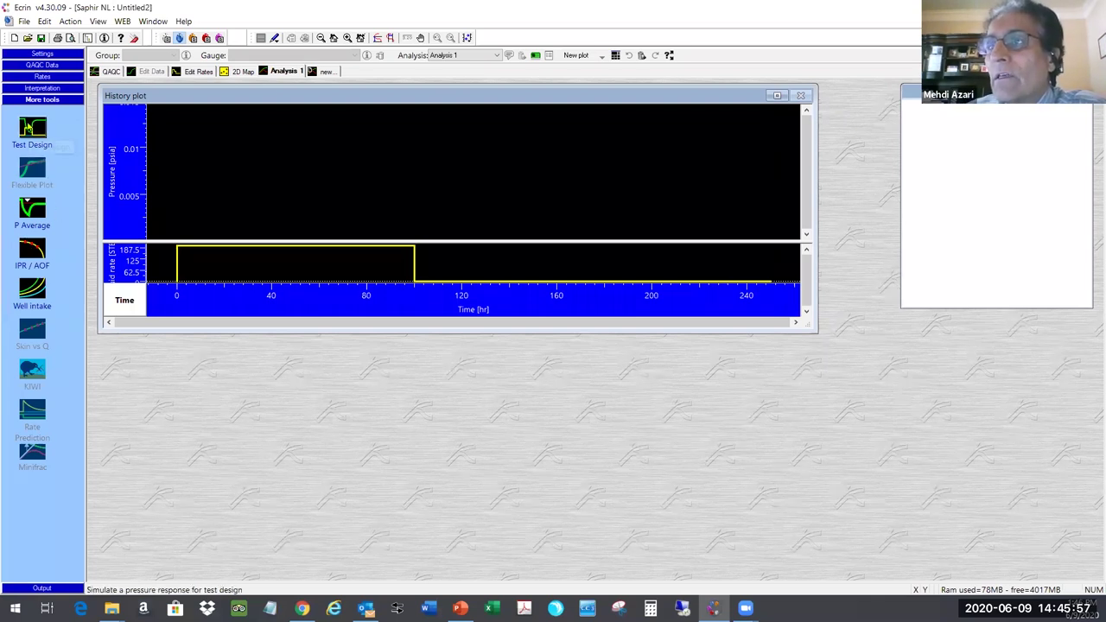
pyautogui.moveTo(119, 161); pyautogui.dragTo(120, 161)
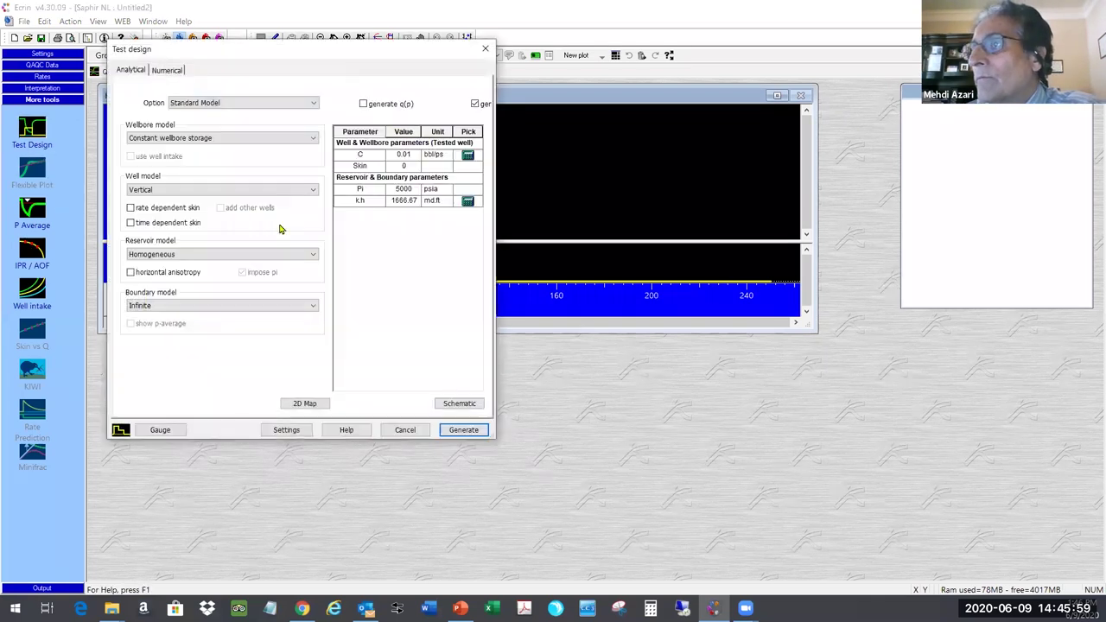
pyautogui.moveTo(267, 54); pyautogui.dragTo(326, 97)
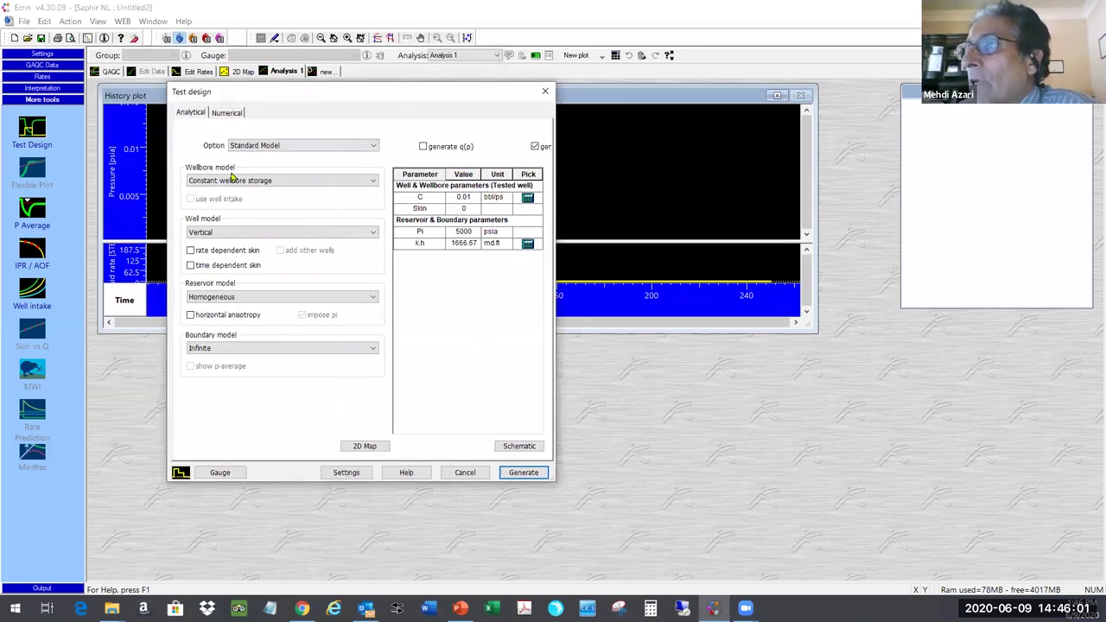
# Review the available wellbore, well and reservoir models for the test design, keeping constant wellbore storage, vertical and homogeneous
pyautogui.click(372, 183)
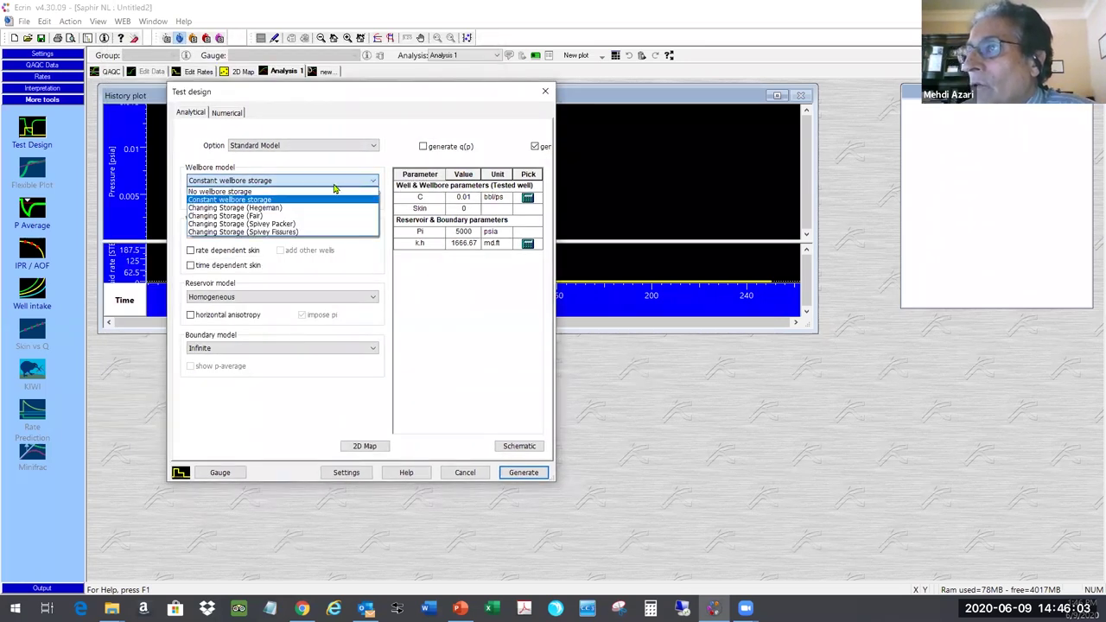
pyautogui.click(428, 312)
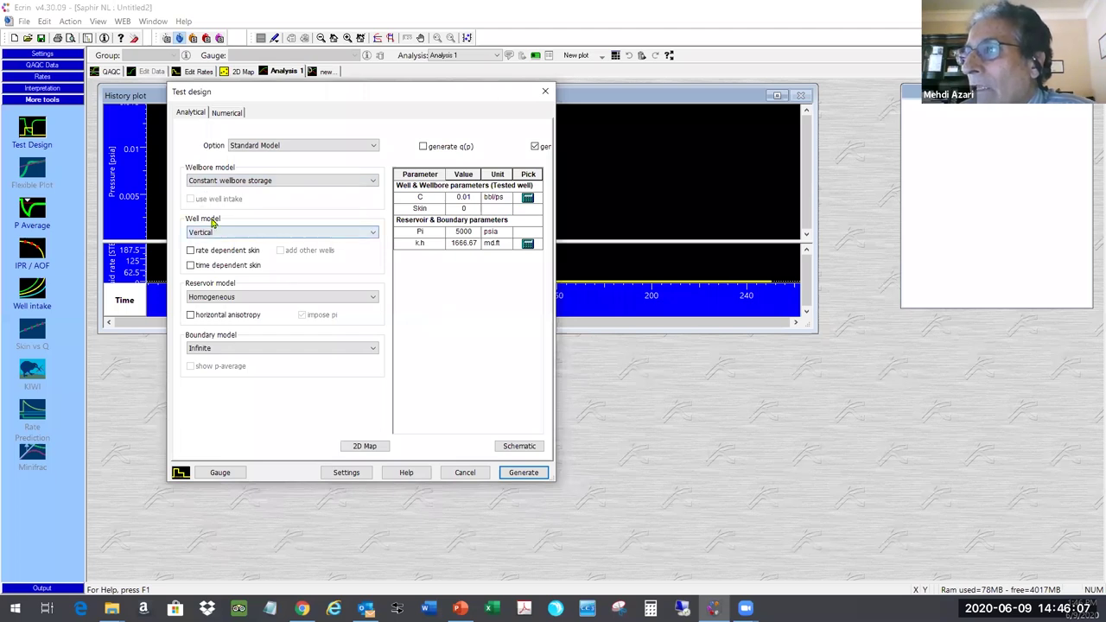
pyautogui.click(369, 234)
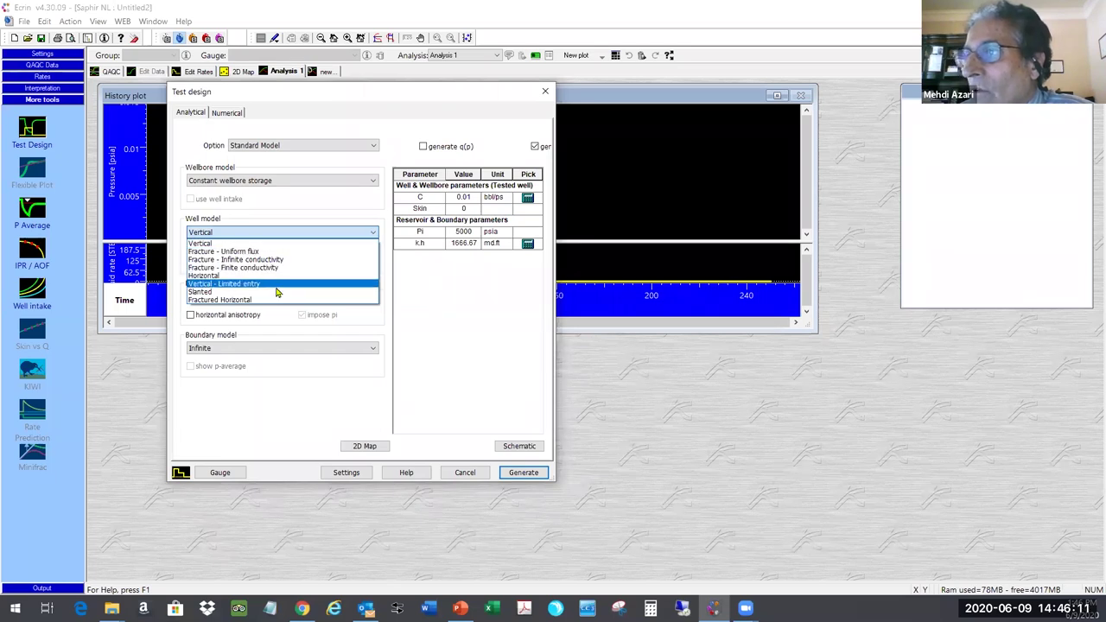
pyautogui.click(457, 329)
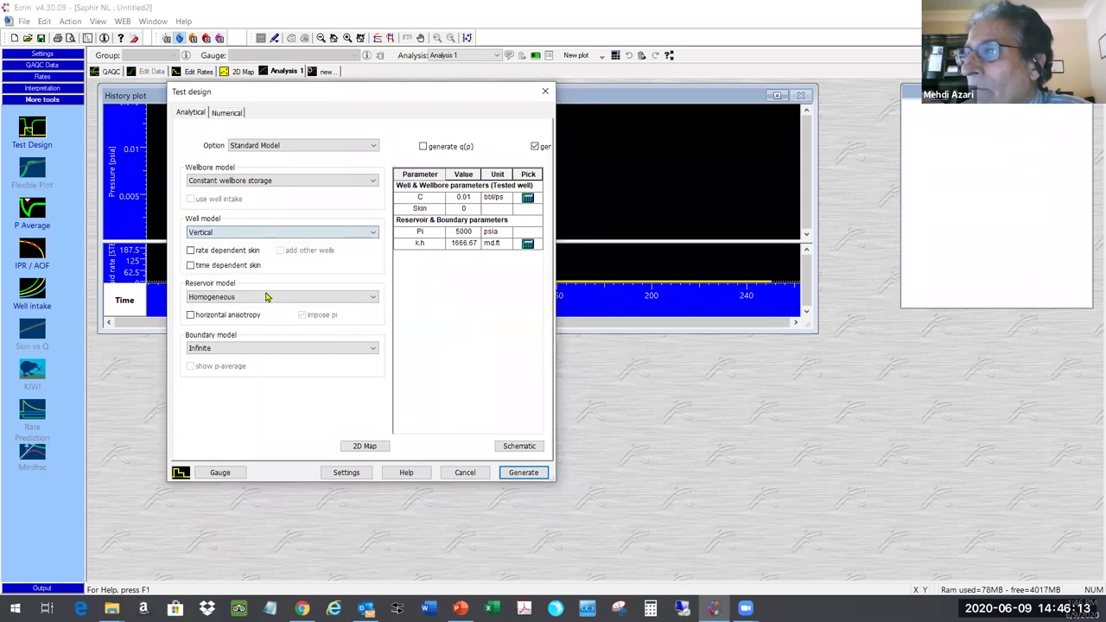
pyautogui.click(369, 298)
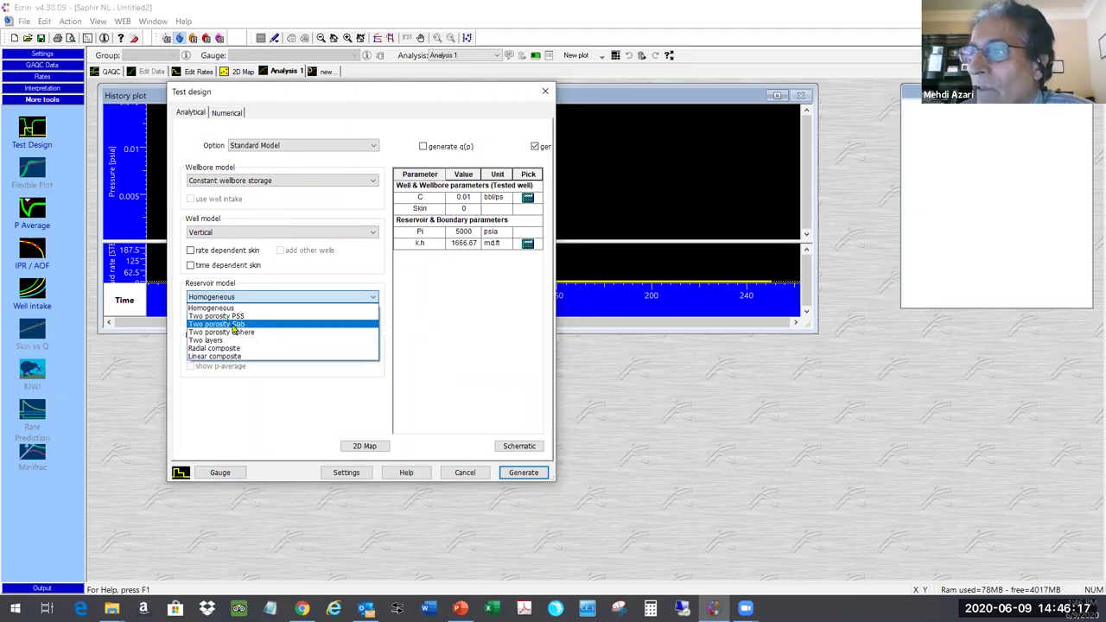
pyautogui.click(412, 329)
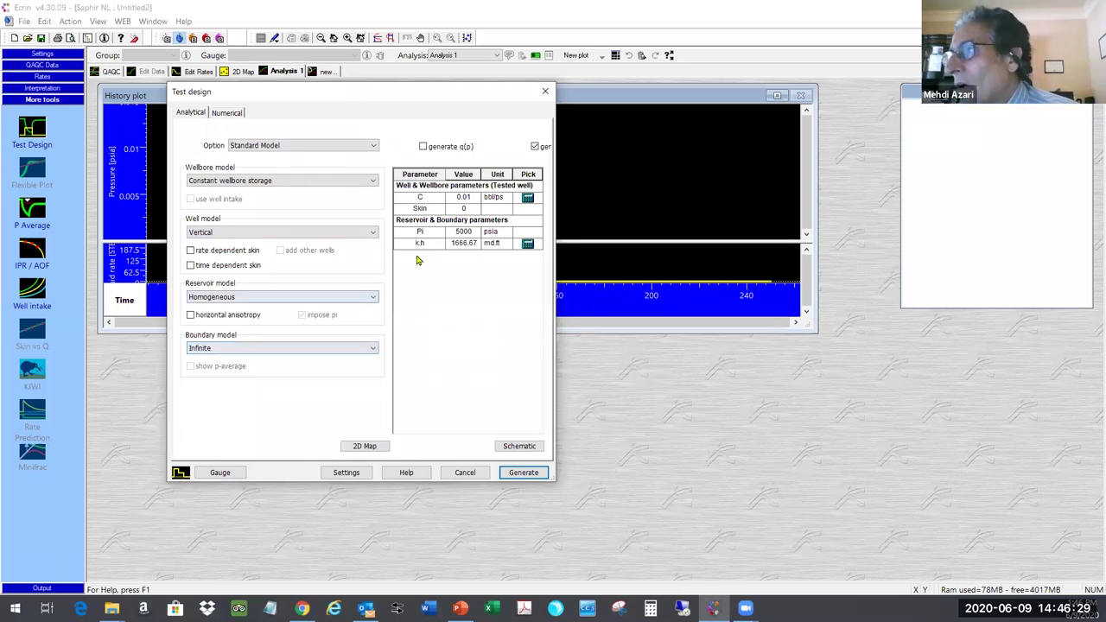
# Set the permeability k to 80 md in the k.h calculation of the test design's reservoir parameters
pyautogui.click(459, 198)
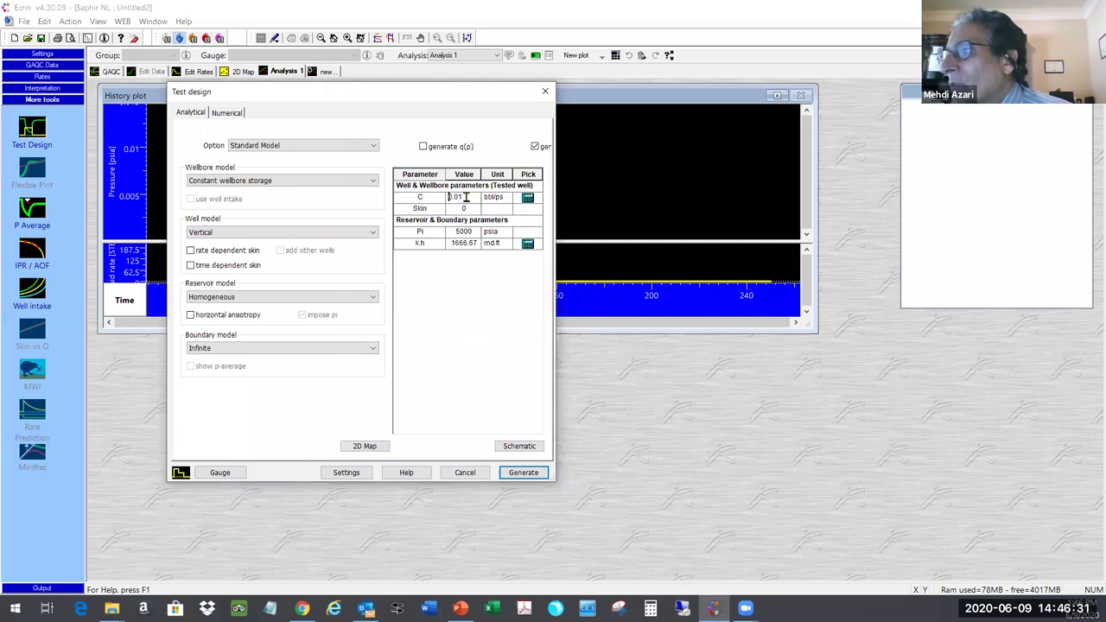
pyautogui.click(465, 221)
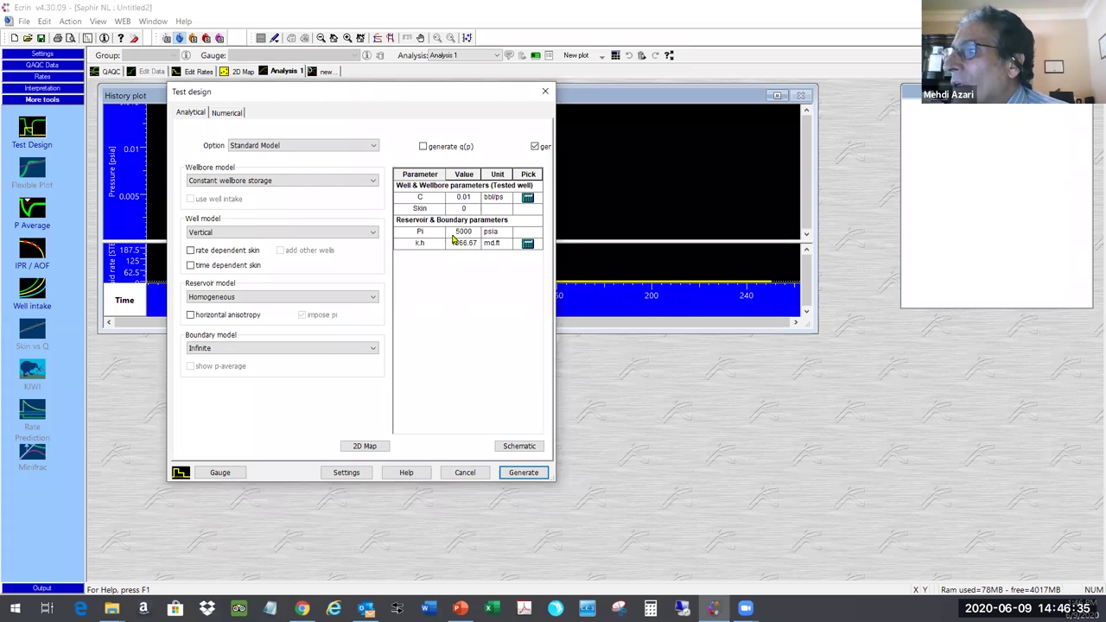
pyautogui.click(452, 234)
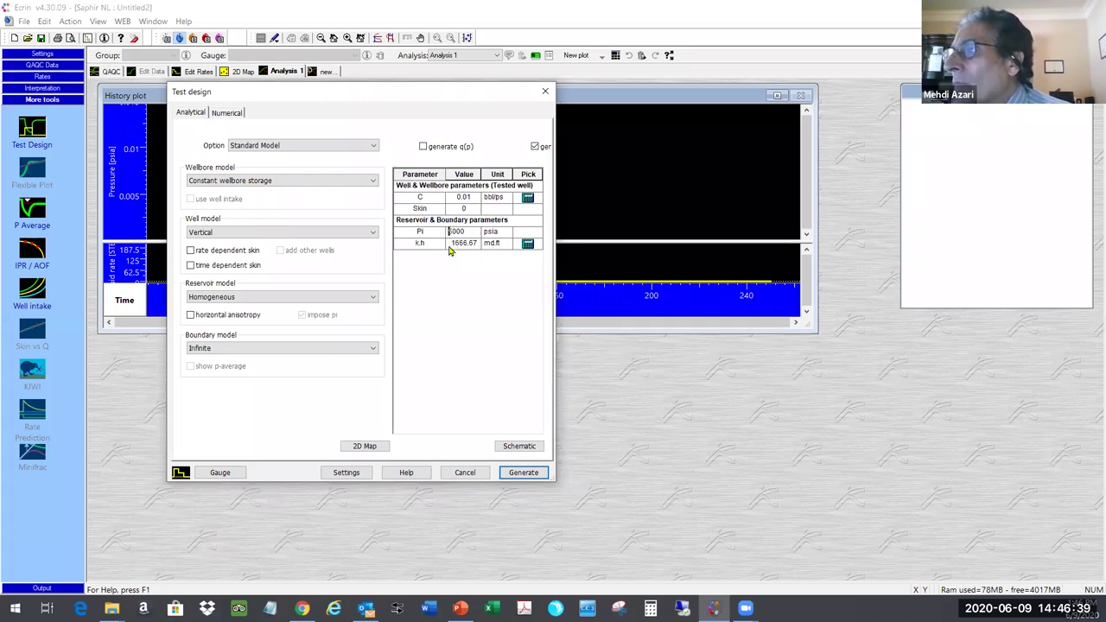
pyautogui.click(527, 244)
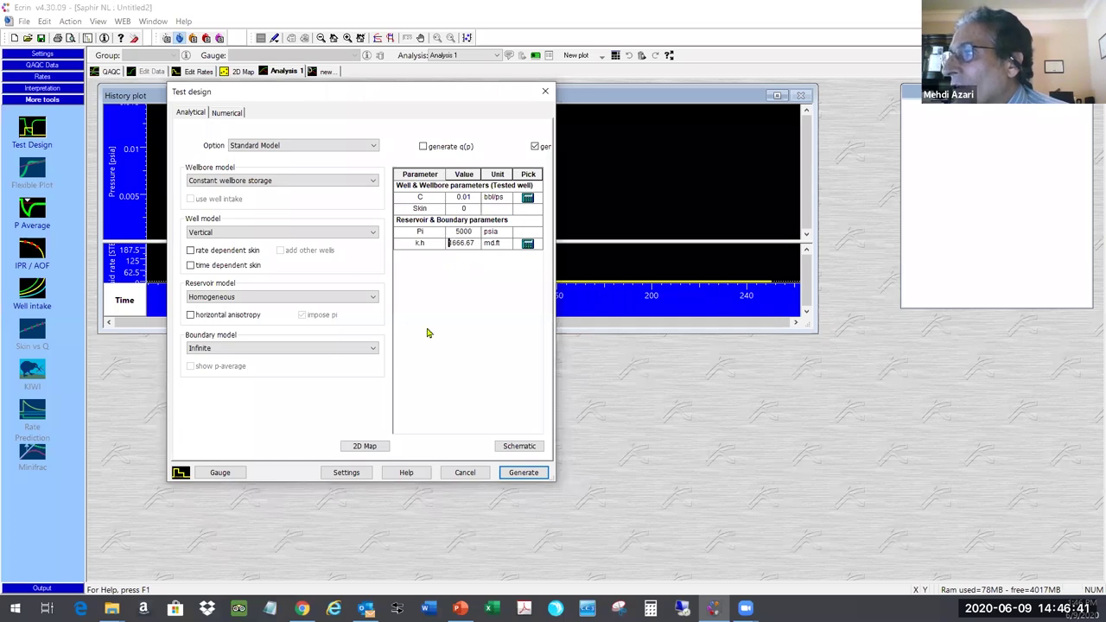
pyautogui.click(347, 281)
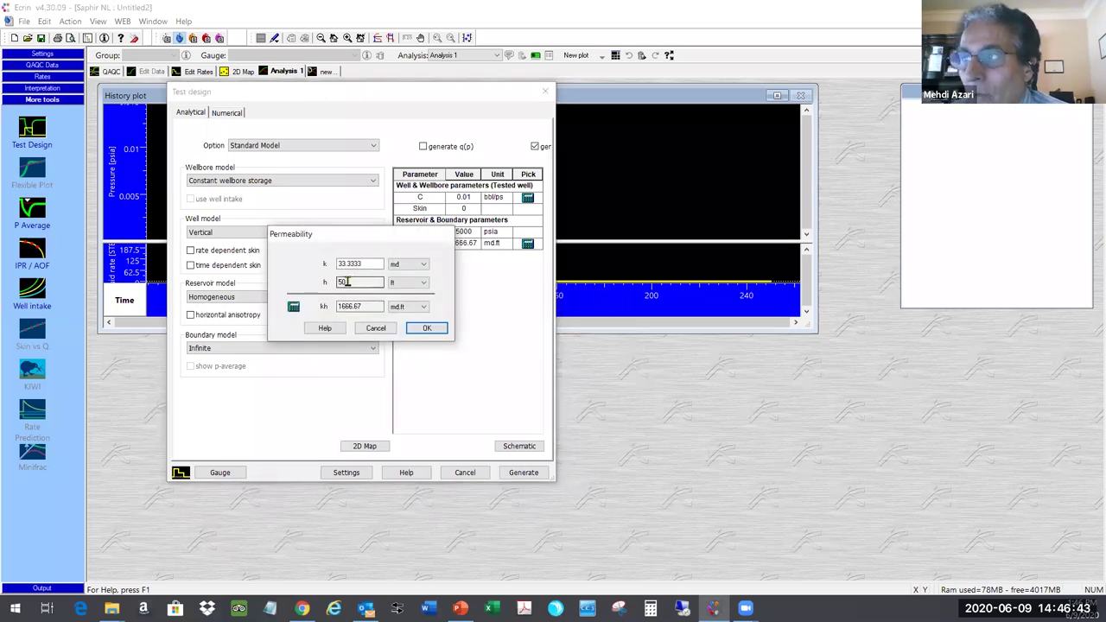
pyautogui.doubleClick(361, 261)
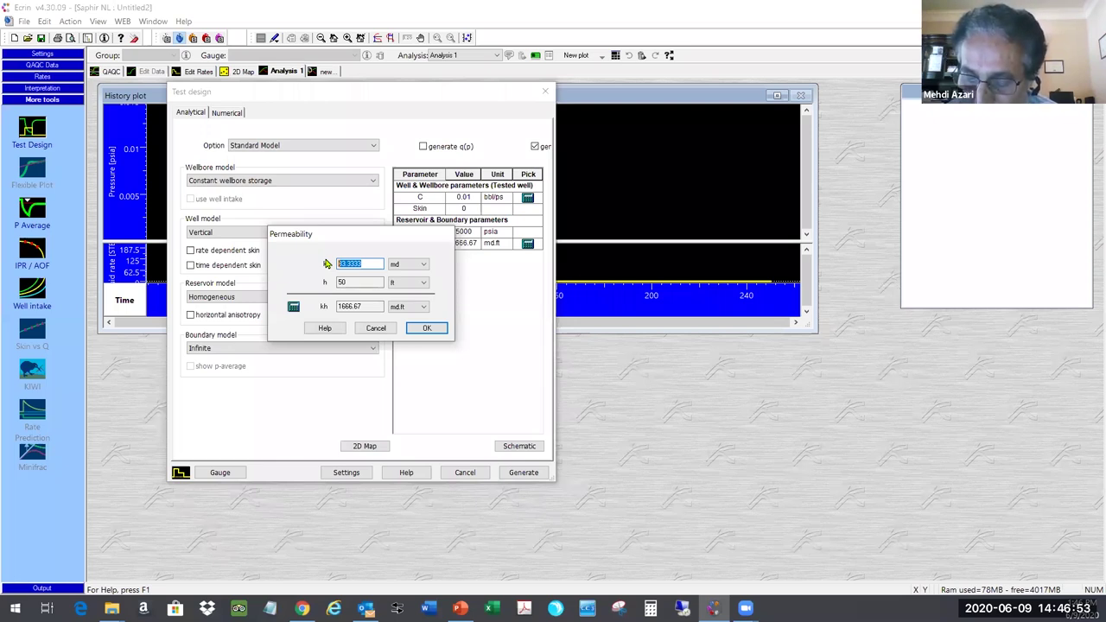
pyautogui.write('80')
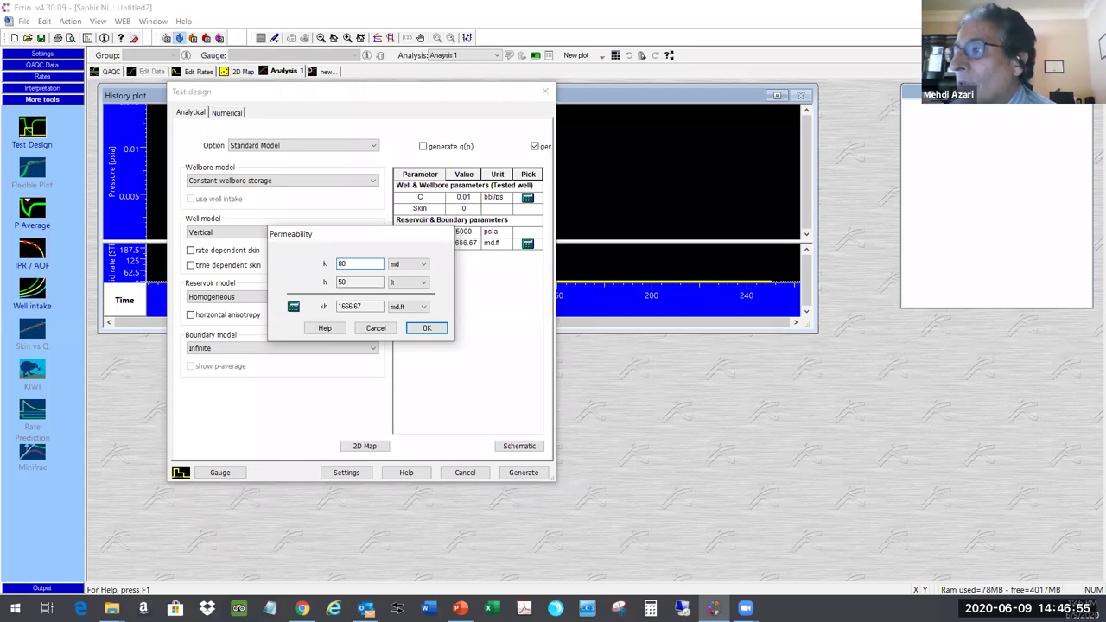
pyautogui.click(417, 330)
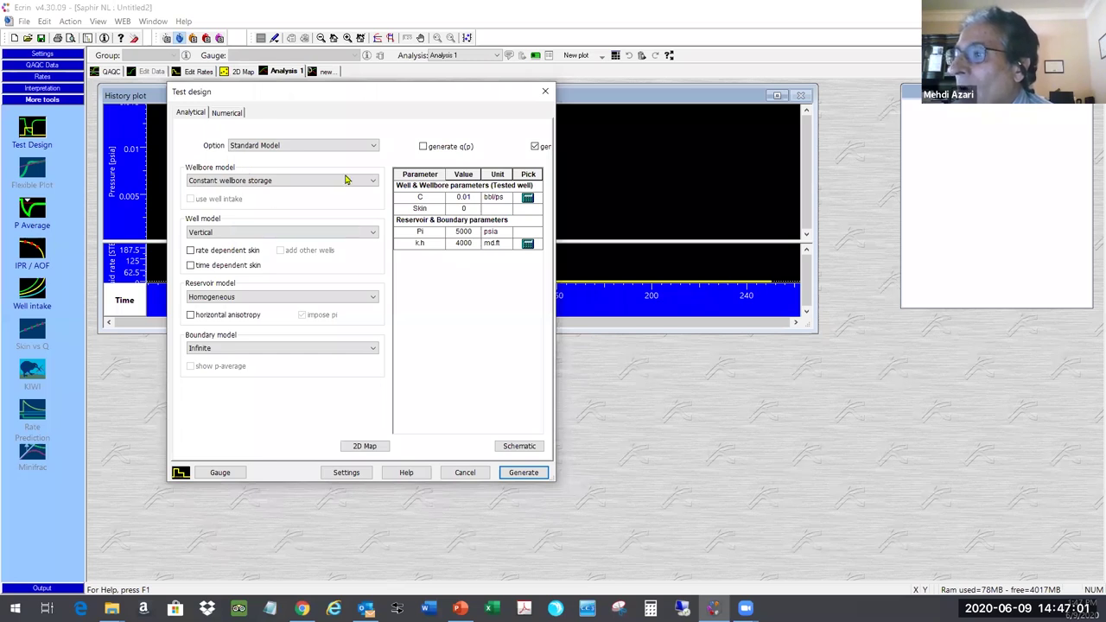
# Review the test design's well production table and its pressure gauge properties, including the gauge types and noise, keeping the Ideal type
pyautogui.click(178, 475)
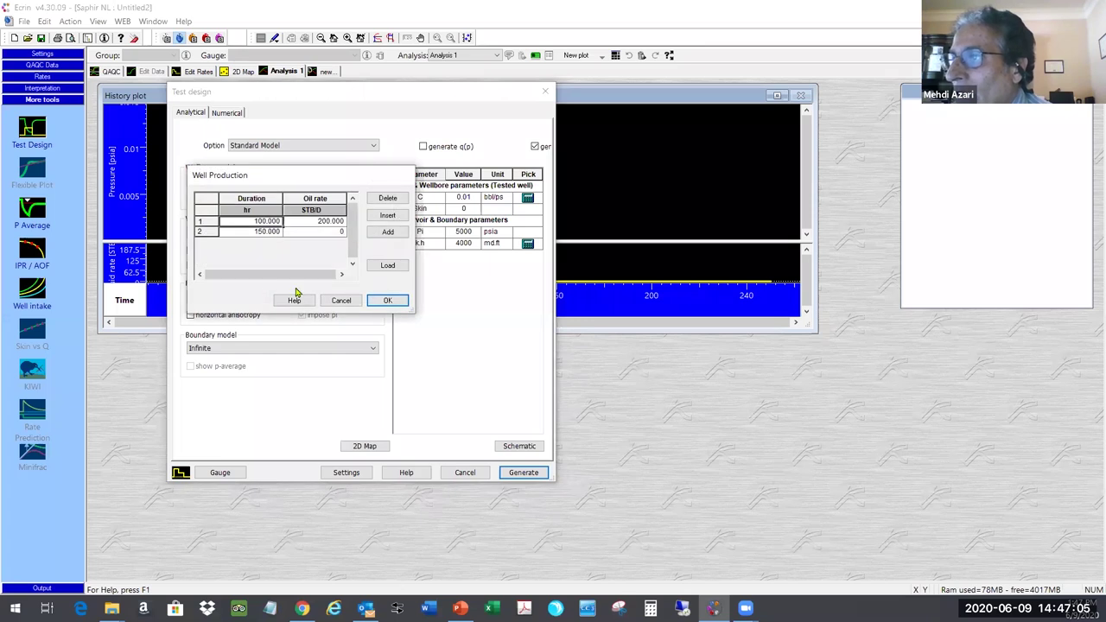
pyautogui.click(339, 299)
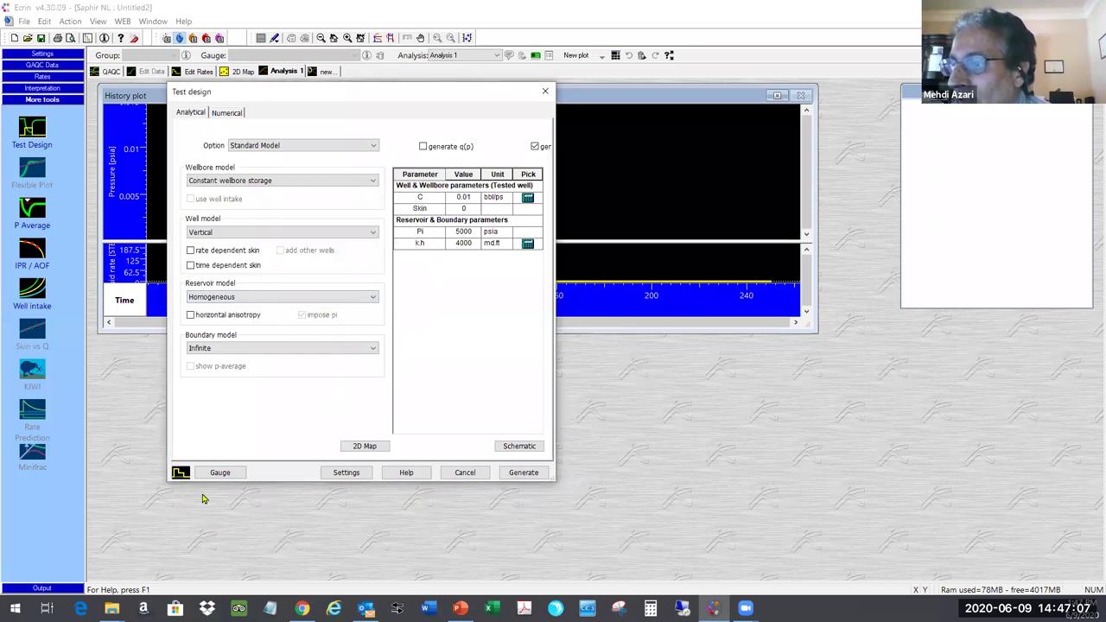
pyautogui.click(214, 475)
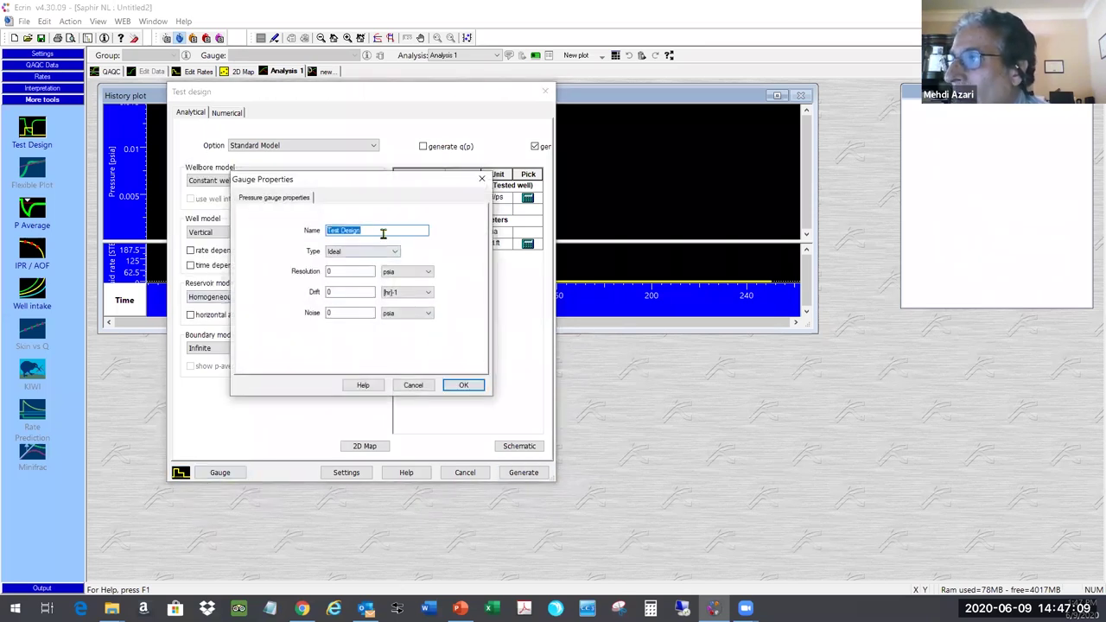
pyautogui.click(394, 251)
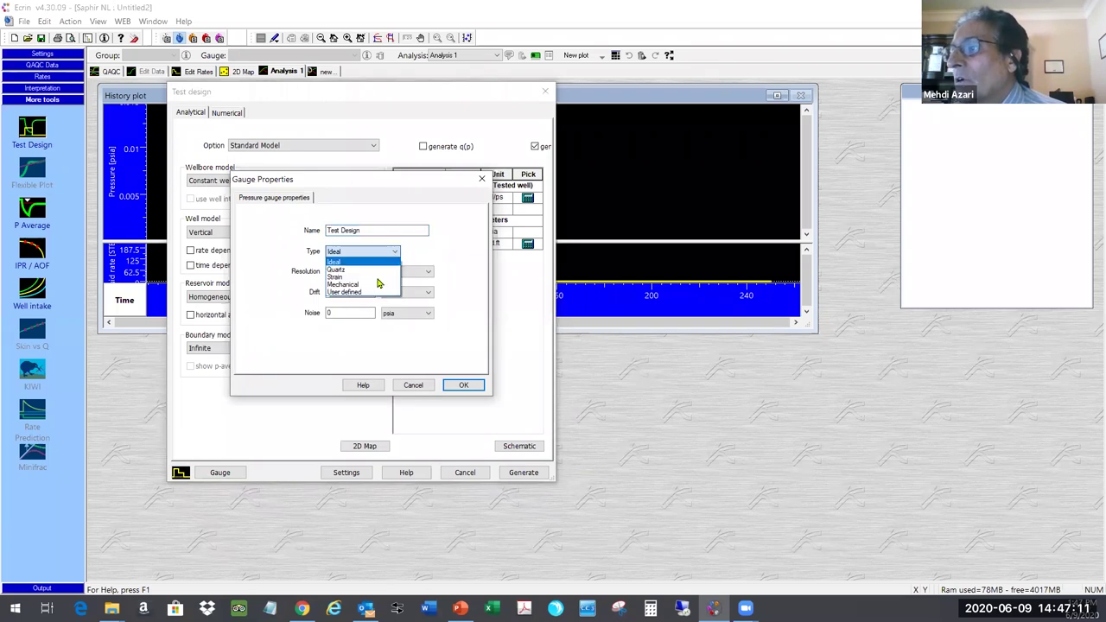
pyautogui.press('Down')
pyautogui.press('Down')
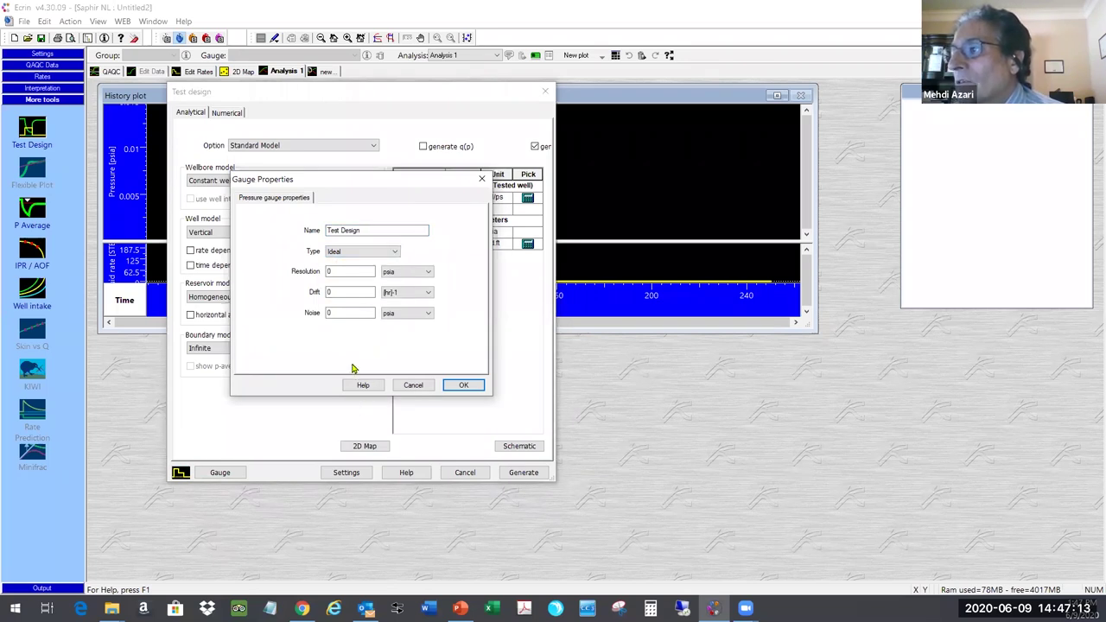
pyautogui.doubleClick(332, 314)
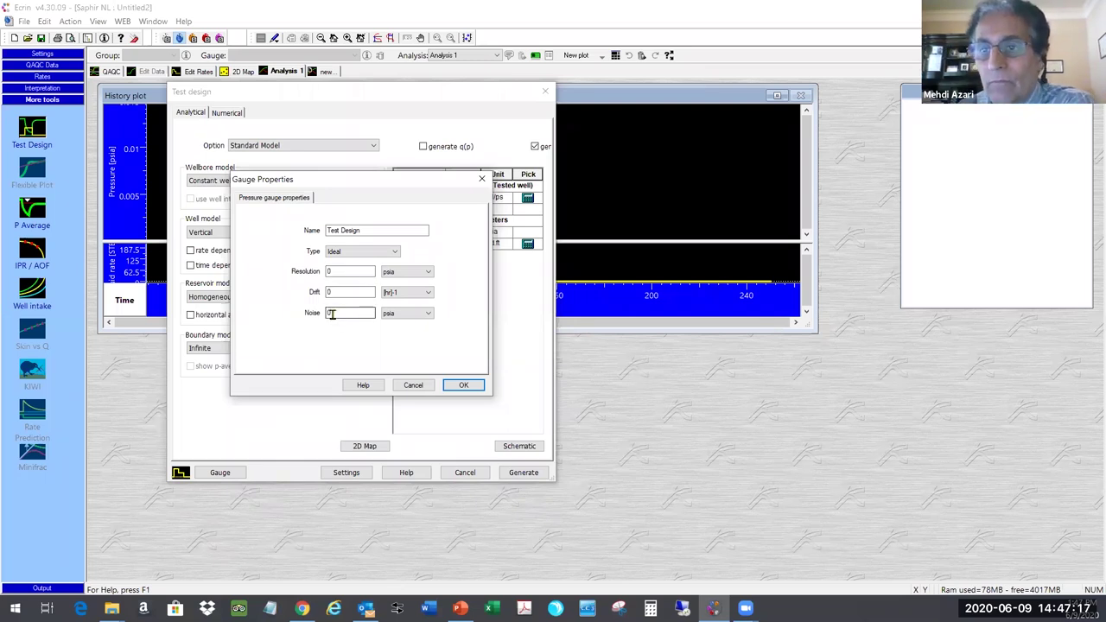
pyautogui.click(462, 385)
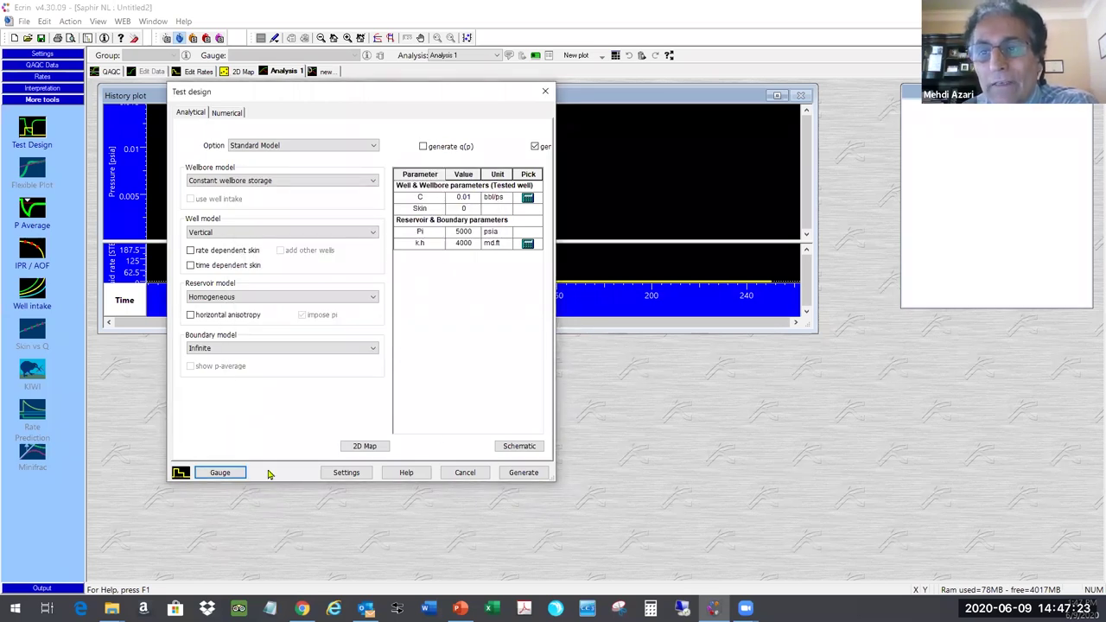
# Check the simulation's time step settings and view the 2D map of the test design model
pyautogui.click(345, 475)
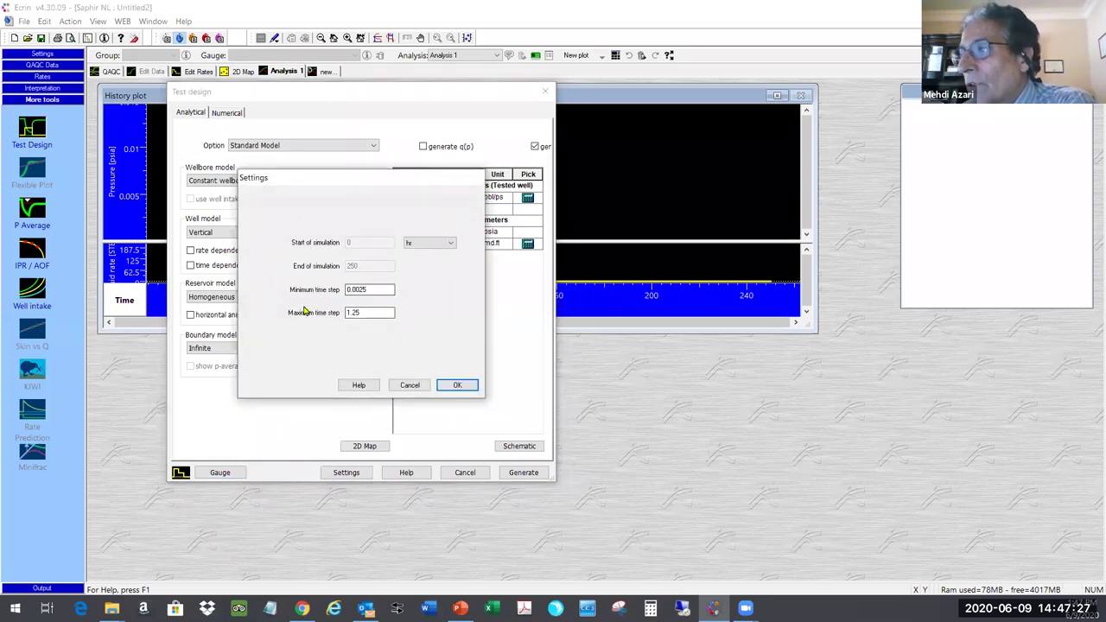
pyautogui.click(409, 386)
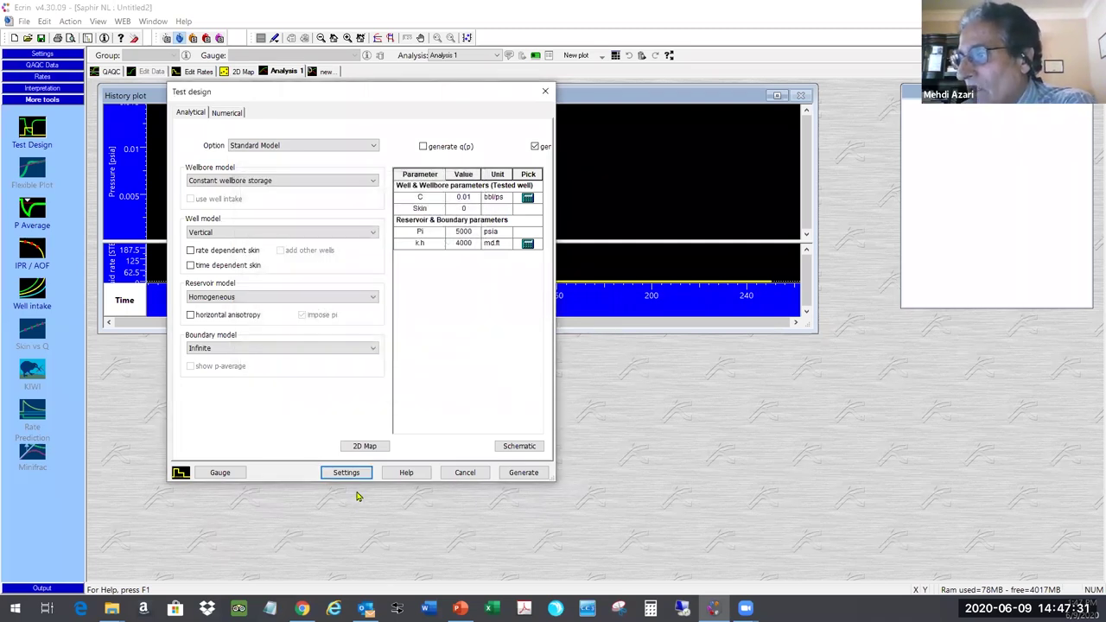
pyautogui.click(355, 446)
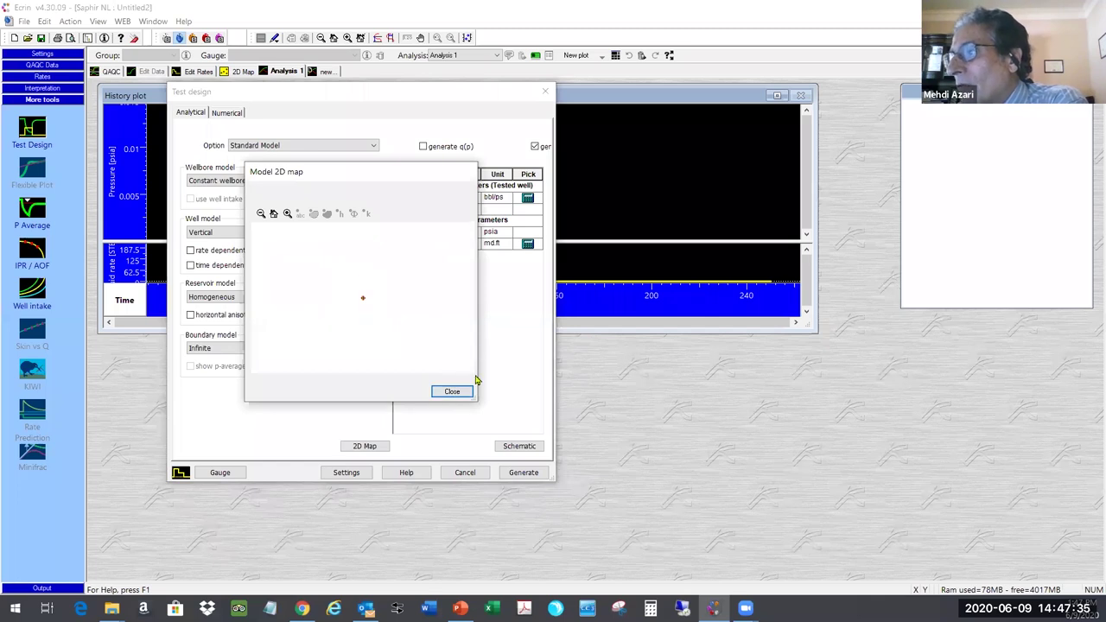
pyautogui.click(460, 394)
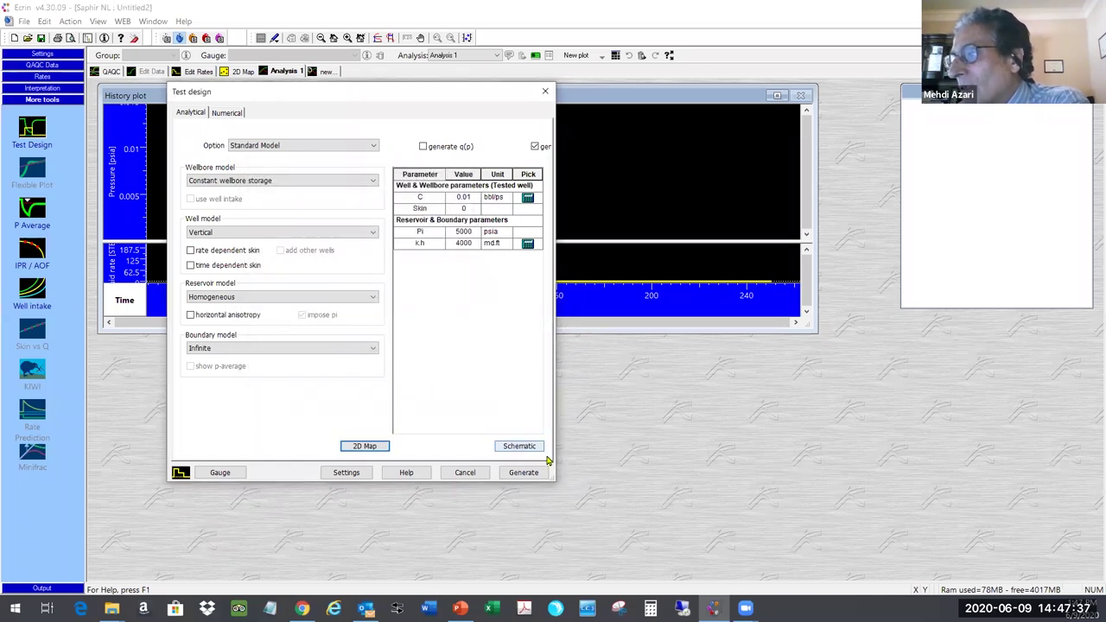
# View the schematic of the test design model and generate the simulated pressure response
pyautogui.click(522, 446)
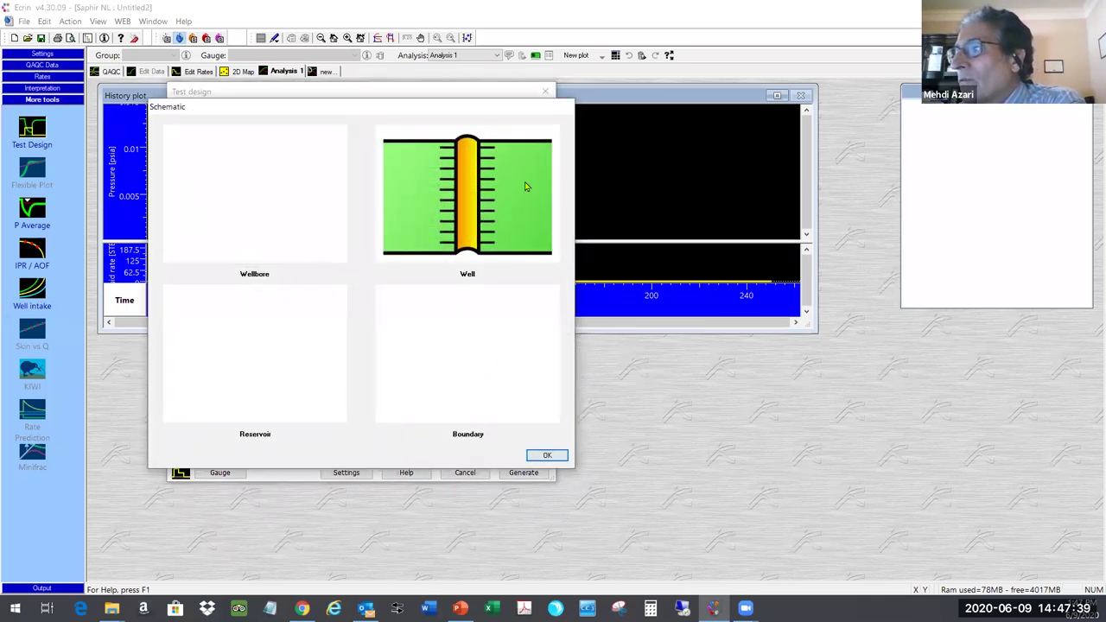
pyautogui.click(549, 455)
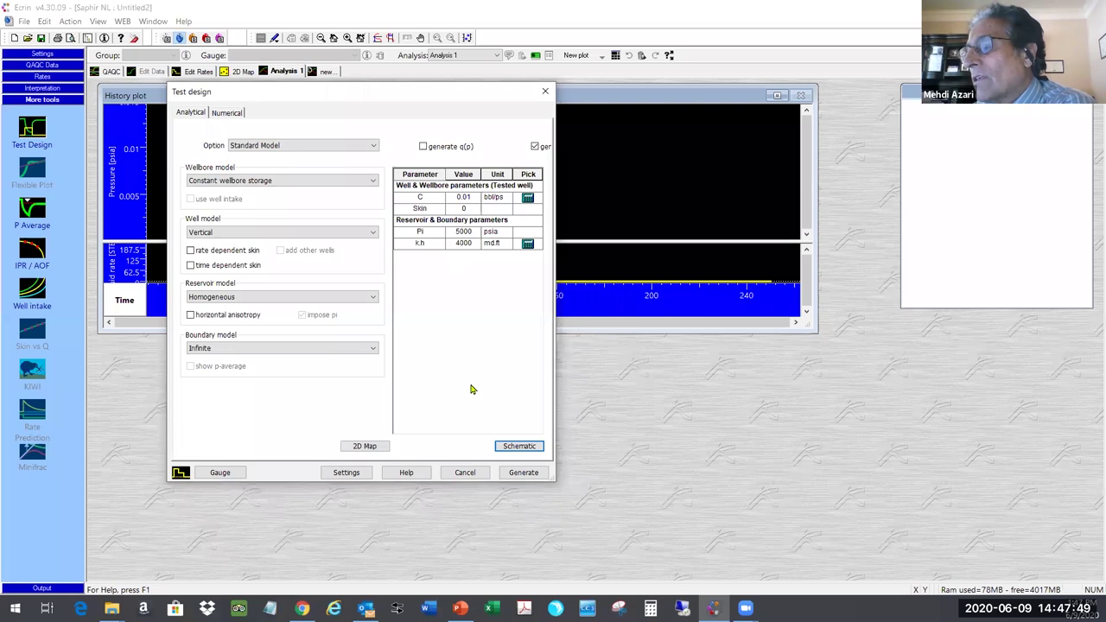
pyautogui.click(521, 473)
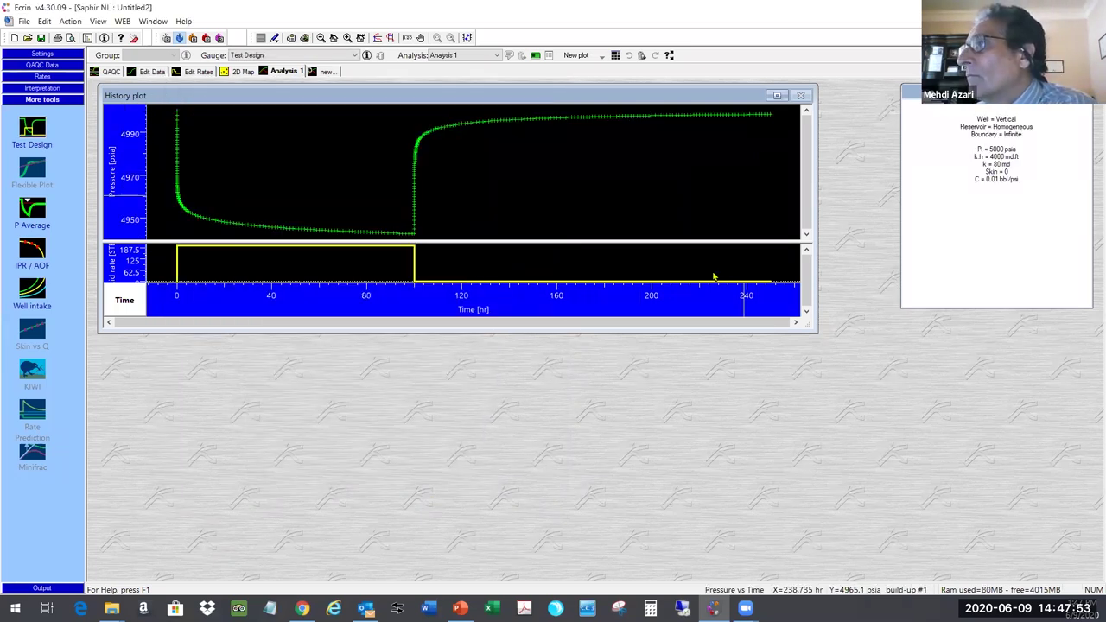
# Enlarge the history plot to examine the simulated pressure and rate, and restore it to its normal size
pyautogui.click(776, 95)
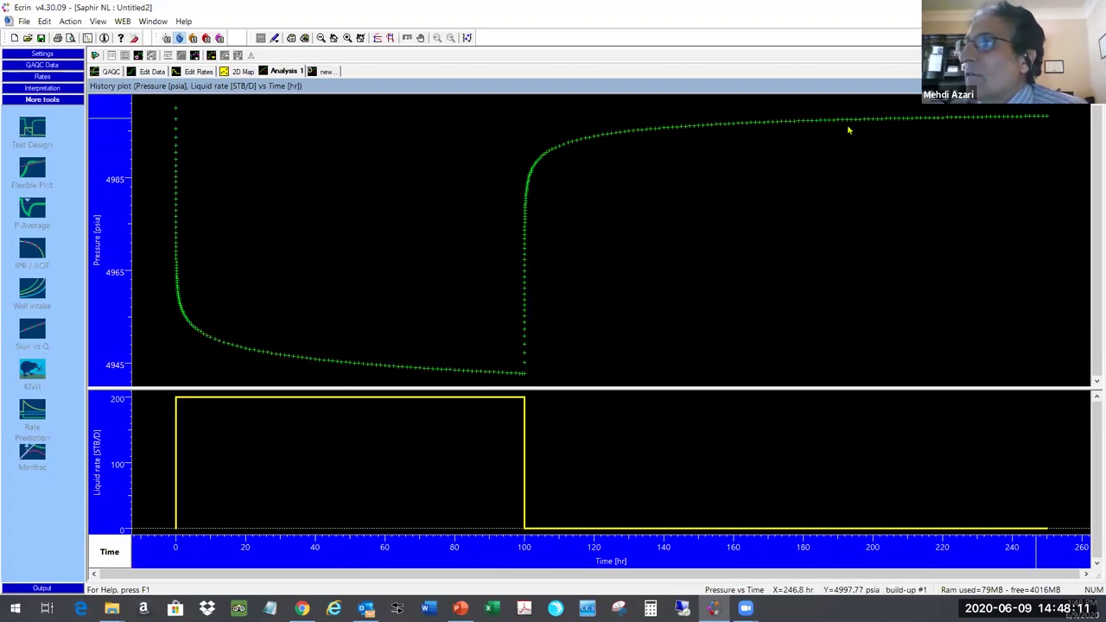
pyautogui.doubleClick(447, 85)
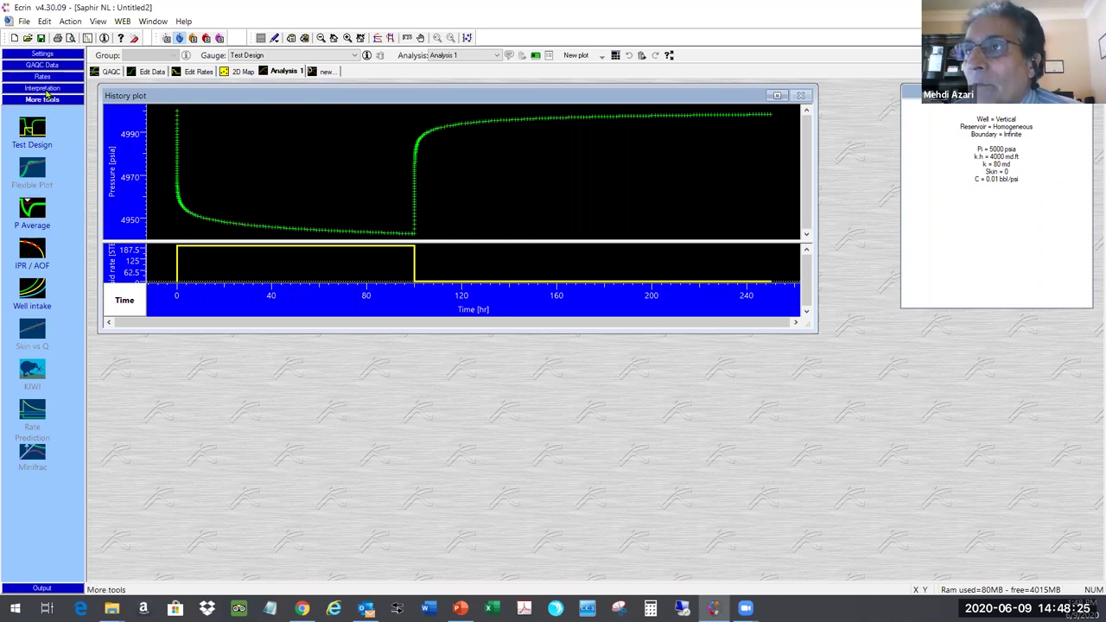
# Extract delta-P from the Test Design gauge for the build-up #1 group, keeping the proposed extraction parameters
pyautogui.click(46, 90)
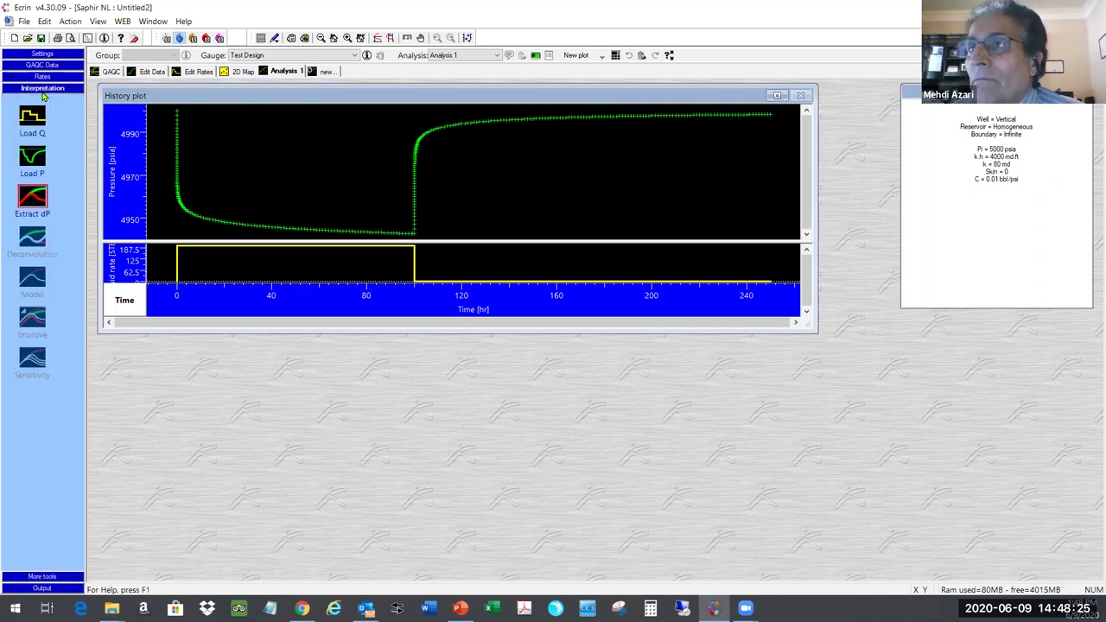
pyautogui.click(32, 200)
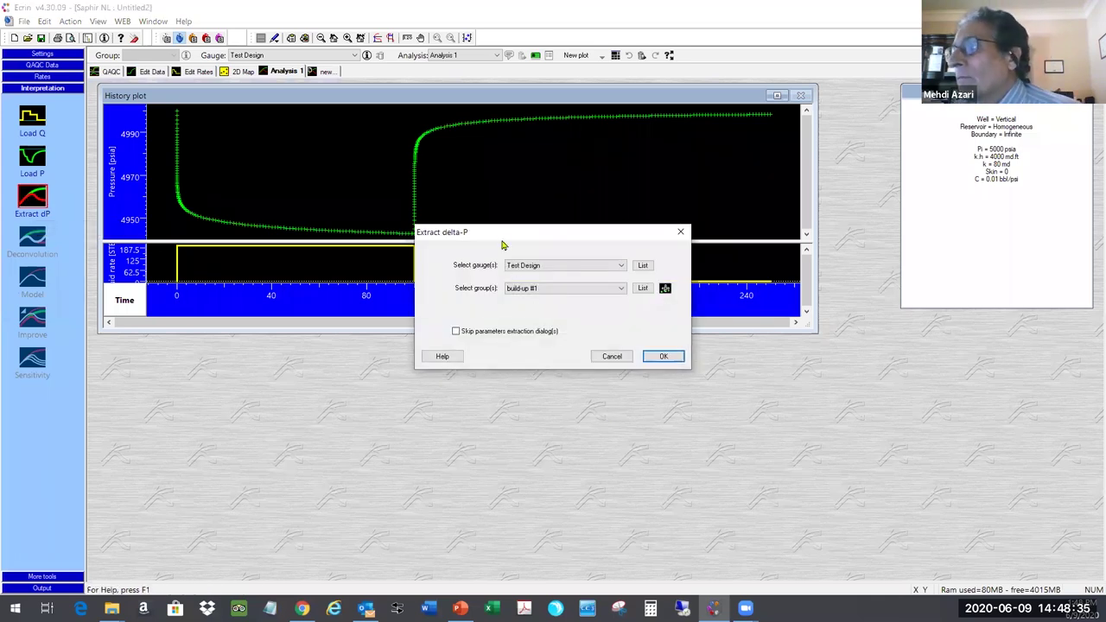
pyautogui.moveTo(498, 237); pyautogui.dragTo(410, 344)
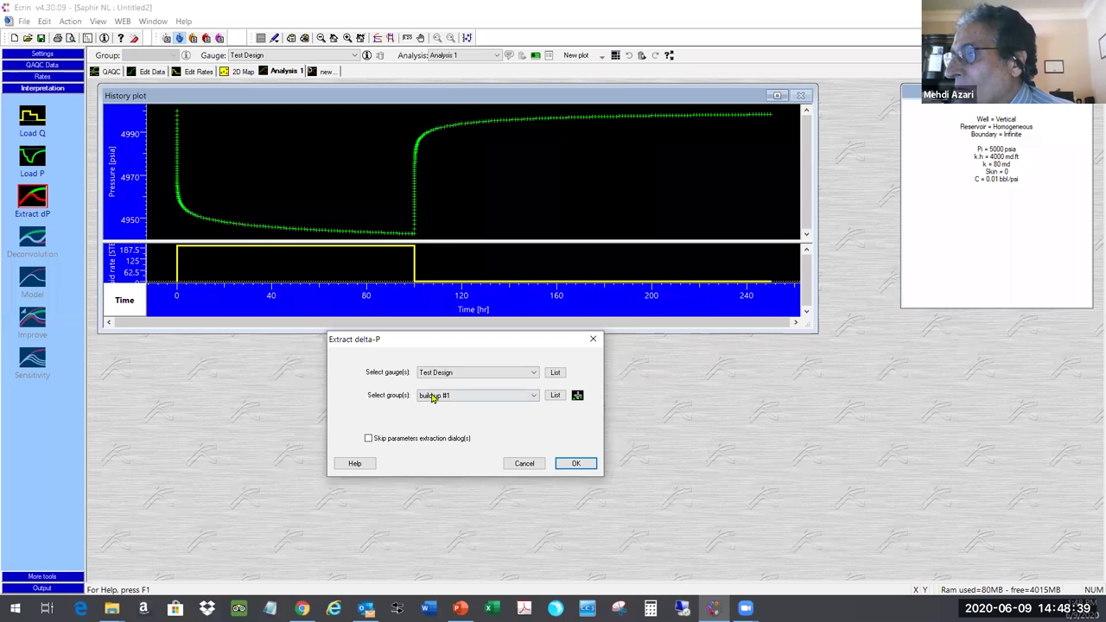
pyautogui.click(575, 464)
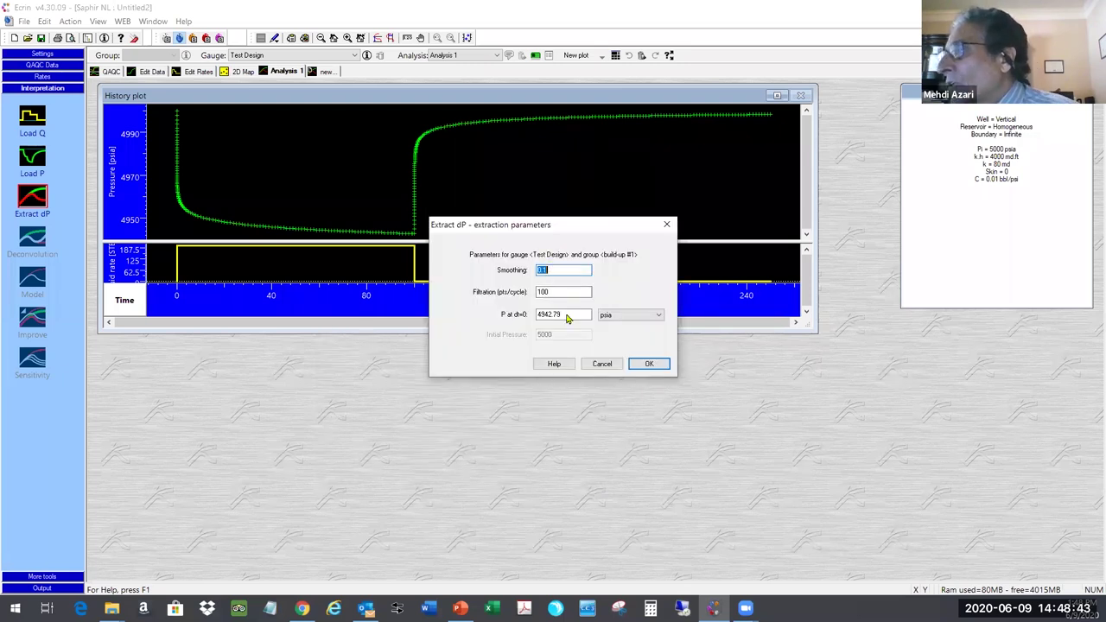
pyautogui.click(649, 362)
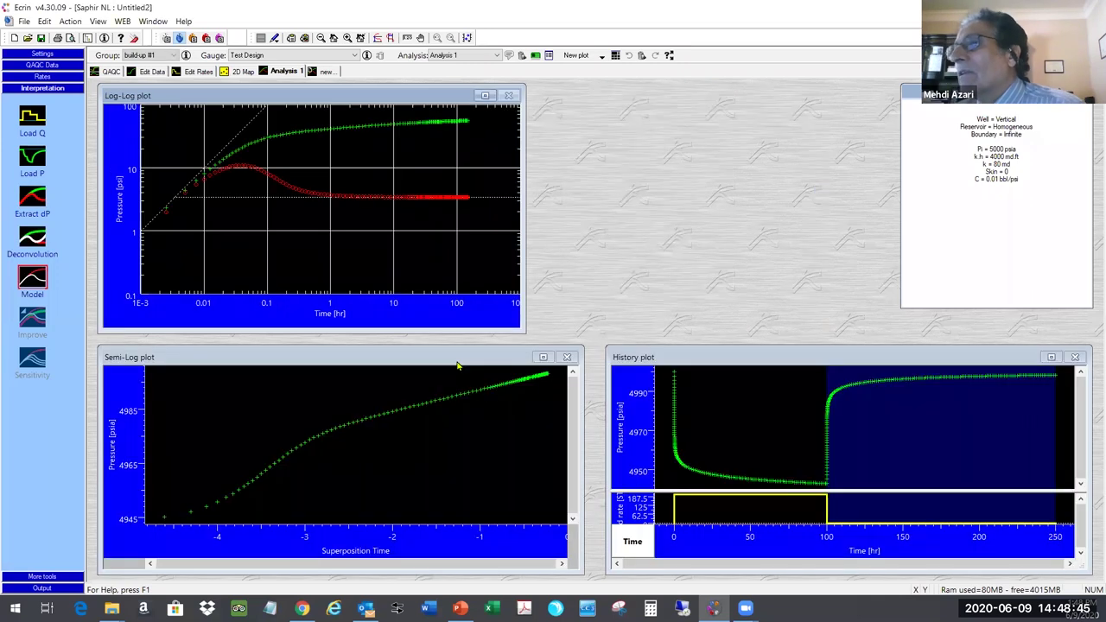
# Examine the history plot, the semi-log plot and the log-log plot of the build-up one after another at full size
pyautogui.doubleClick(661, 356)
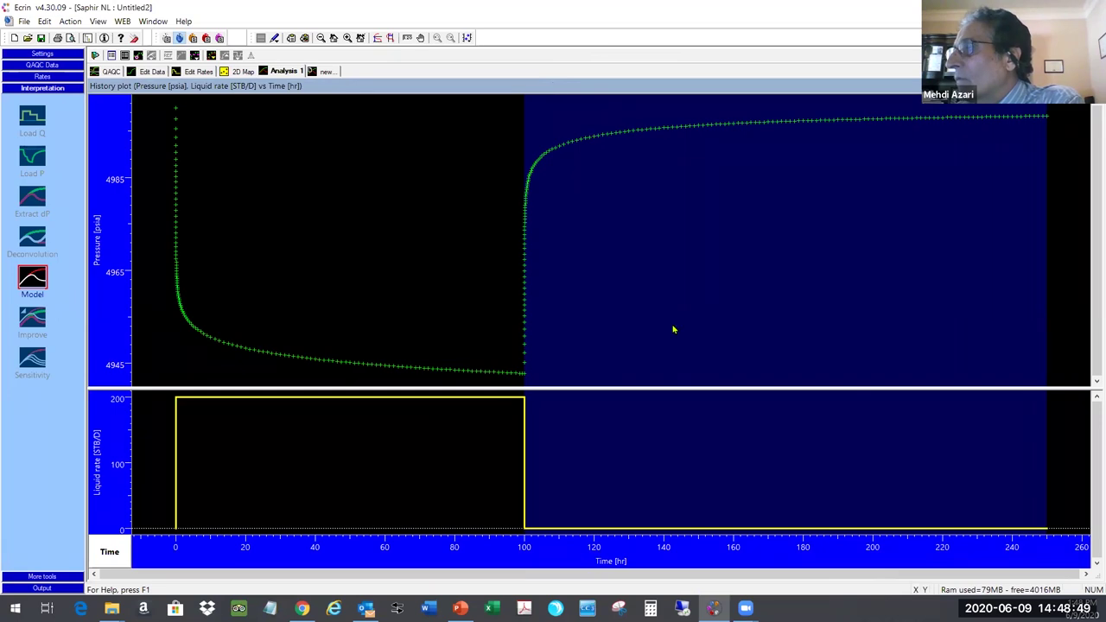
pyautogui.doubleClick(673, 329)
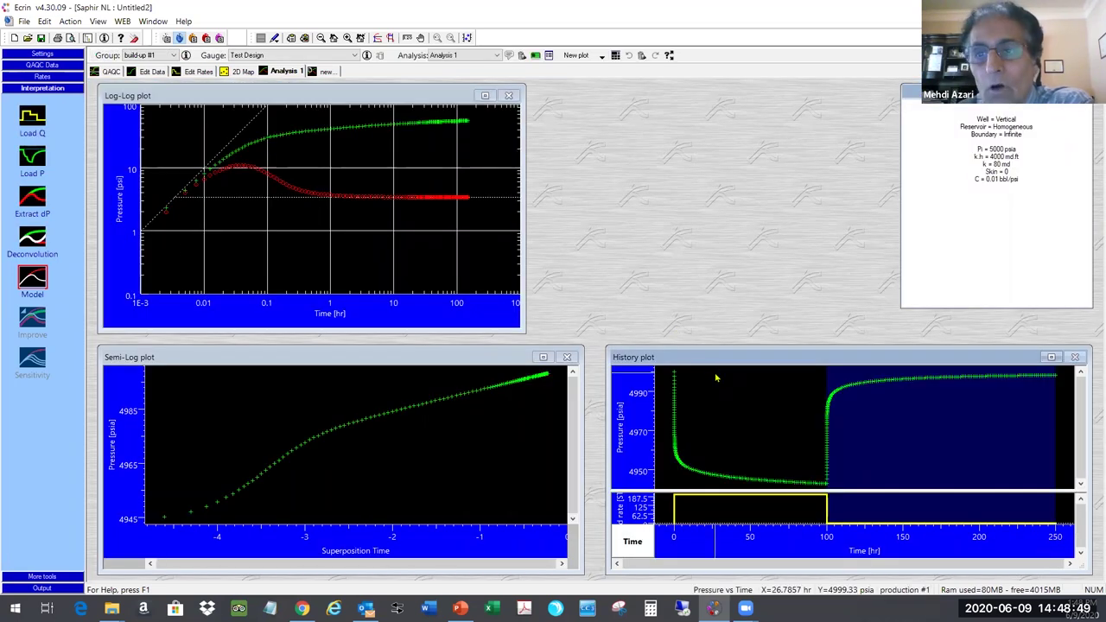
pyautogui.doubleClick(385, 360)
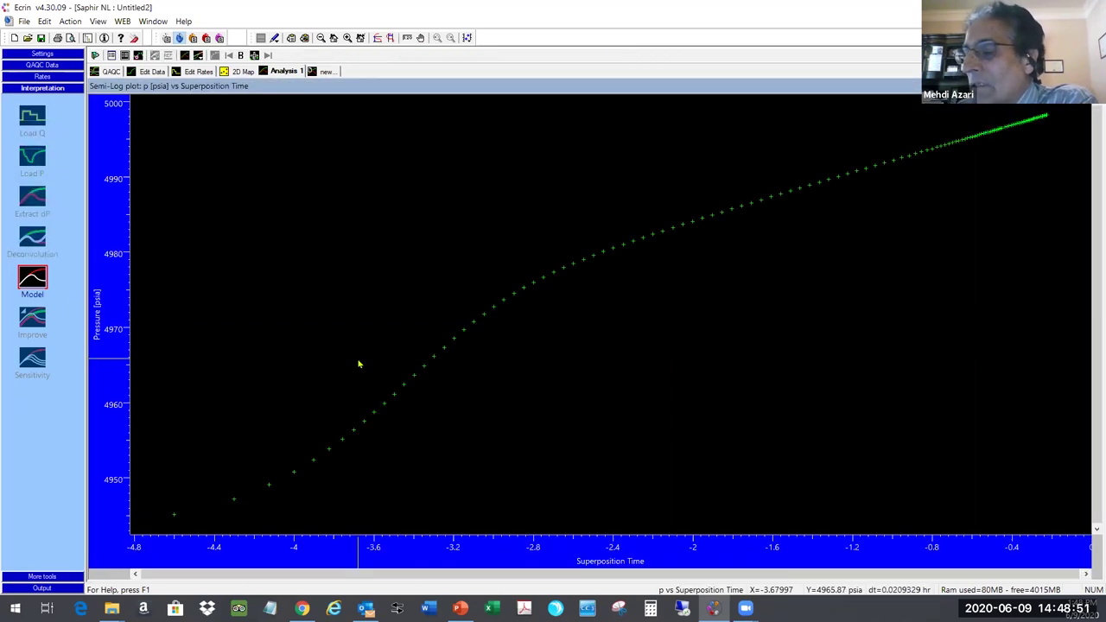
pyautogui.doubleClick(361, 92)
pyautogui.doubleClick(394, 92)
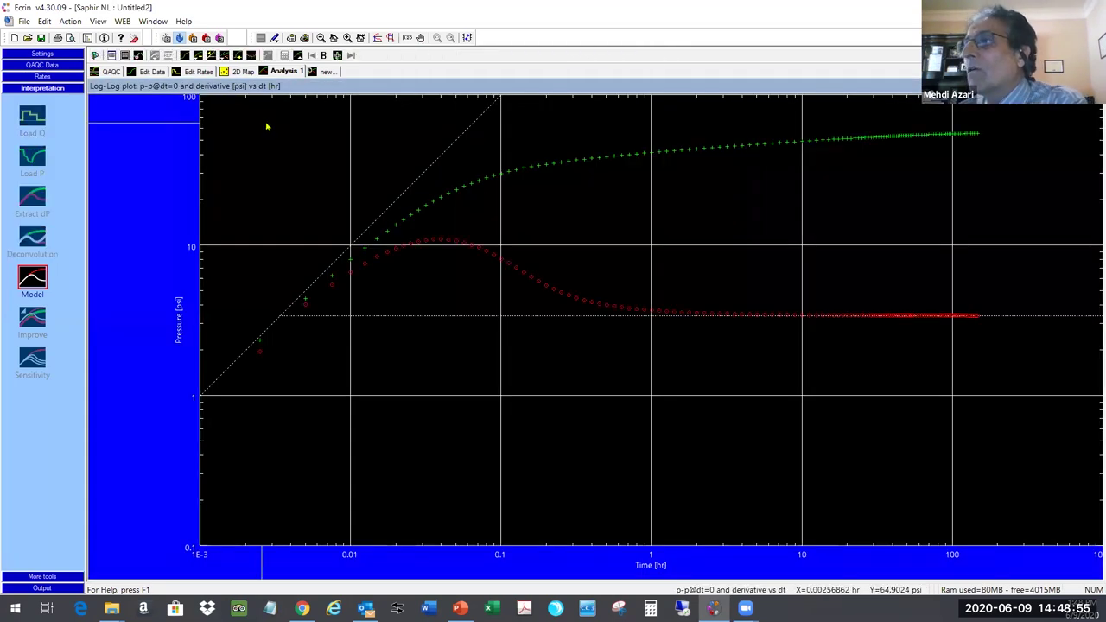